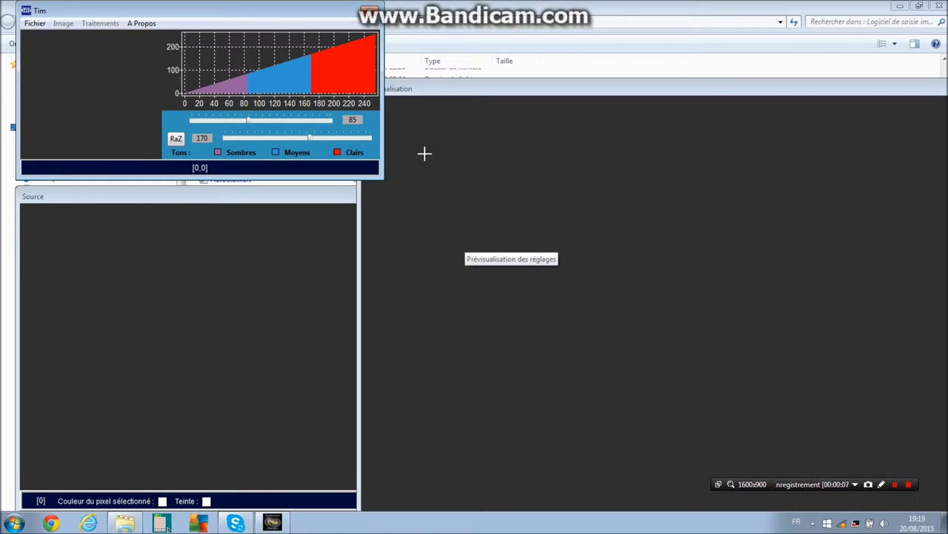
- Reposition the main Tim window and the Source window so they line up one above the other
drag(183, 10, 173, 12)
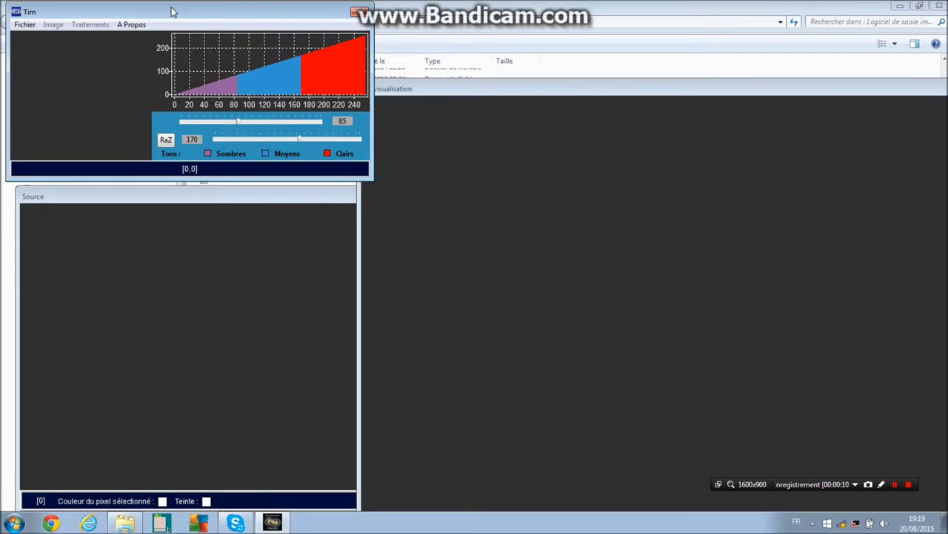
drag(164, 200, 154, 205)
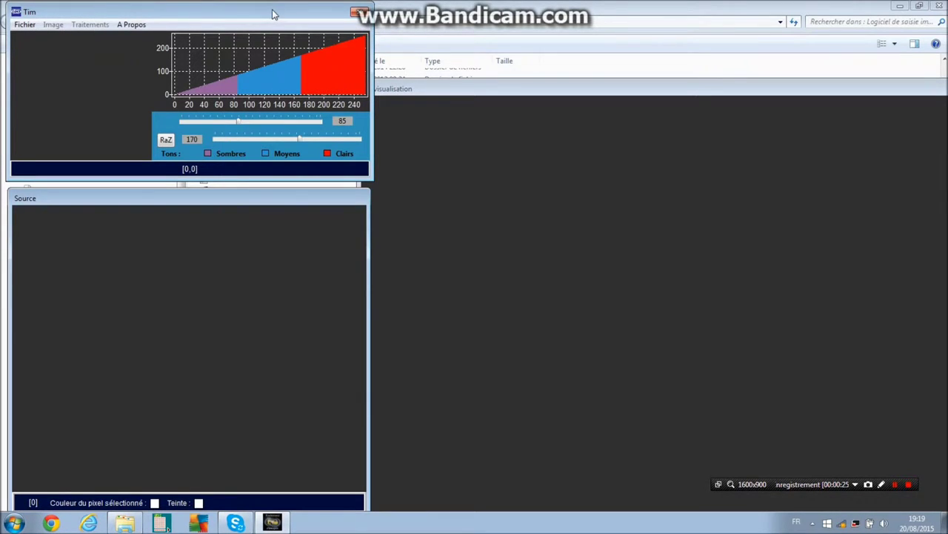
- Start loading an image and select the bitmap IMG_5408 test registax 6 gamma on the desktop
click(25, 25)
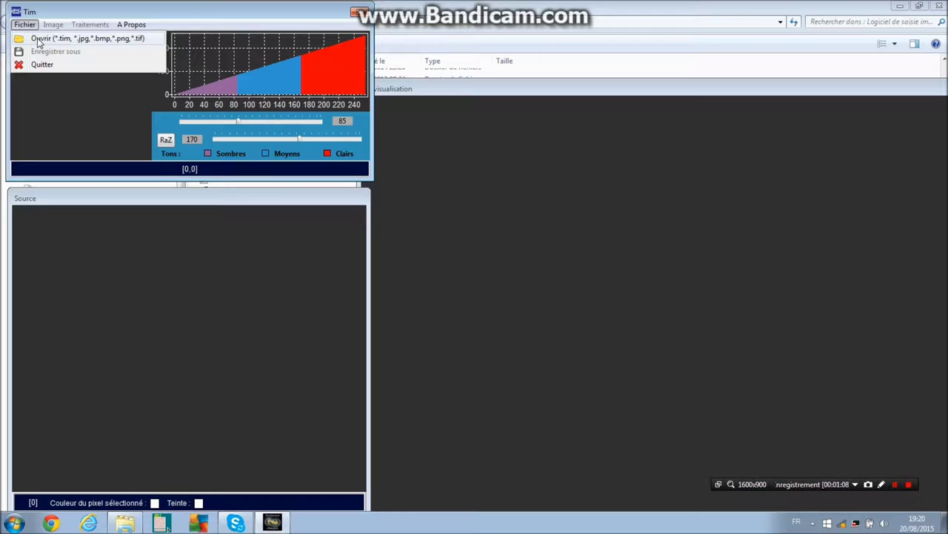
click(38, 40)
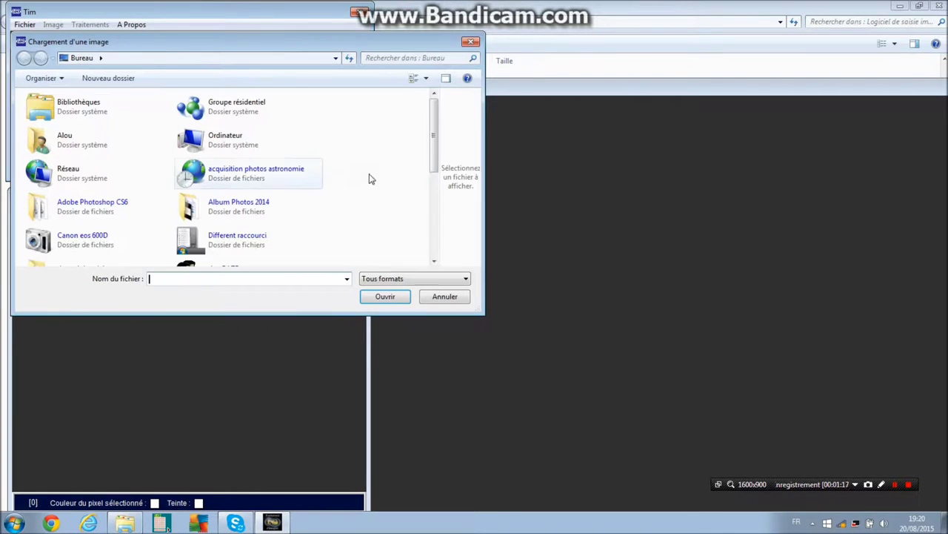
drag(439, 121, 448, 225)
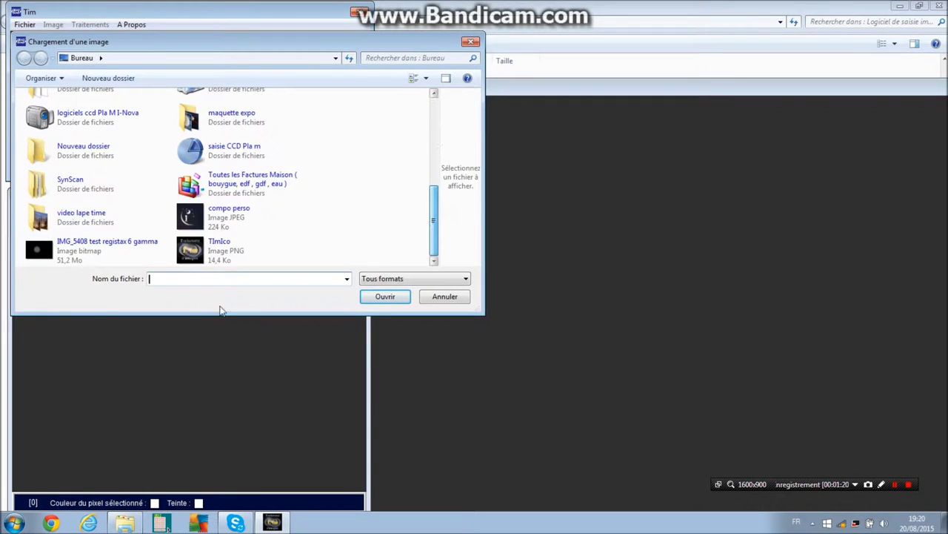
click(38, 250)
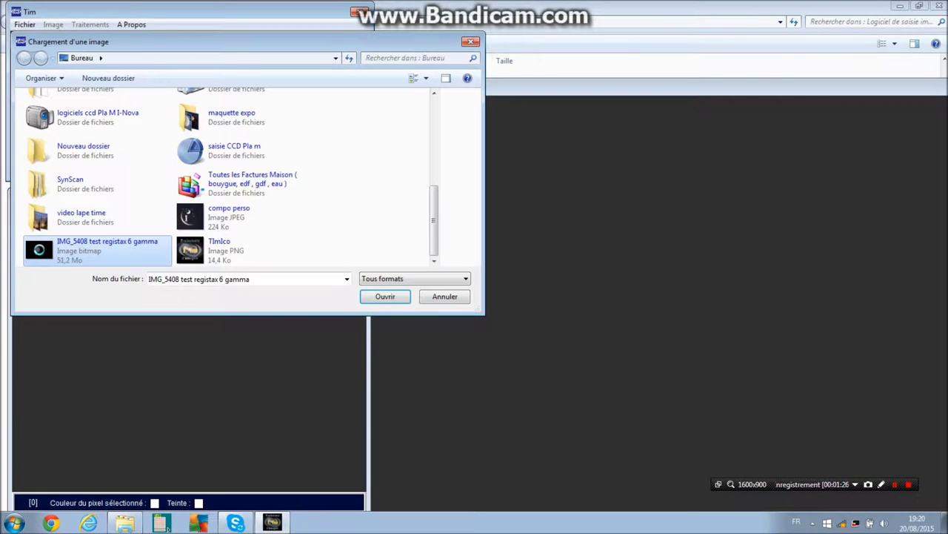
- Preview the selected IMG_5408 bitmap enlarged in the photo viewer, and load it into Tim
right_click(40, 252)
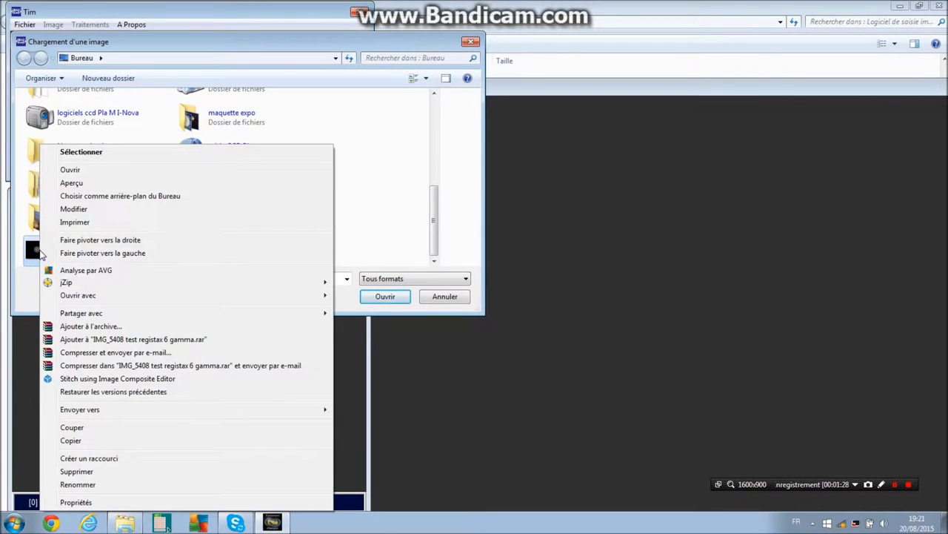
click(81, 185)
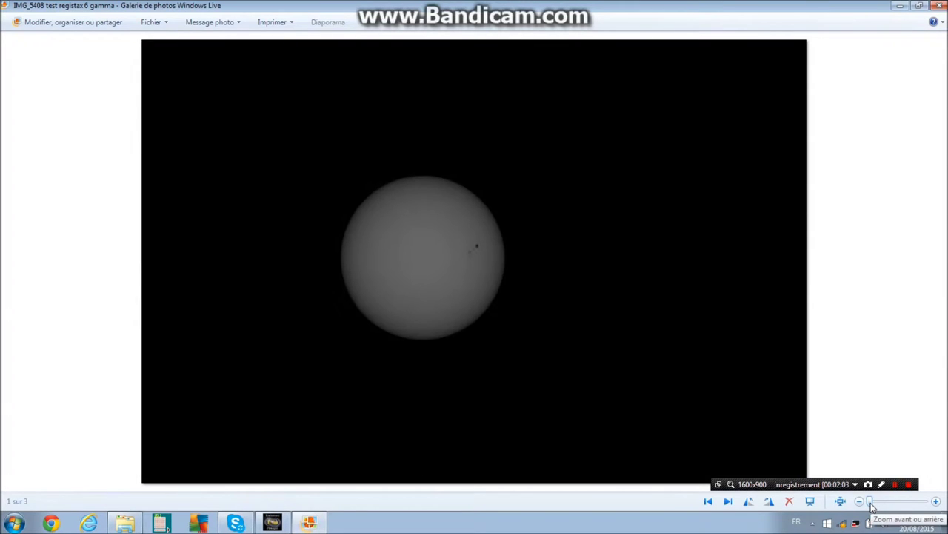
drag(872, 504, 891, 508)
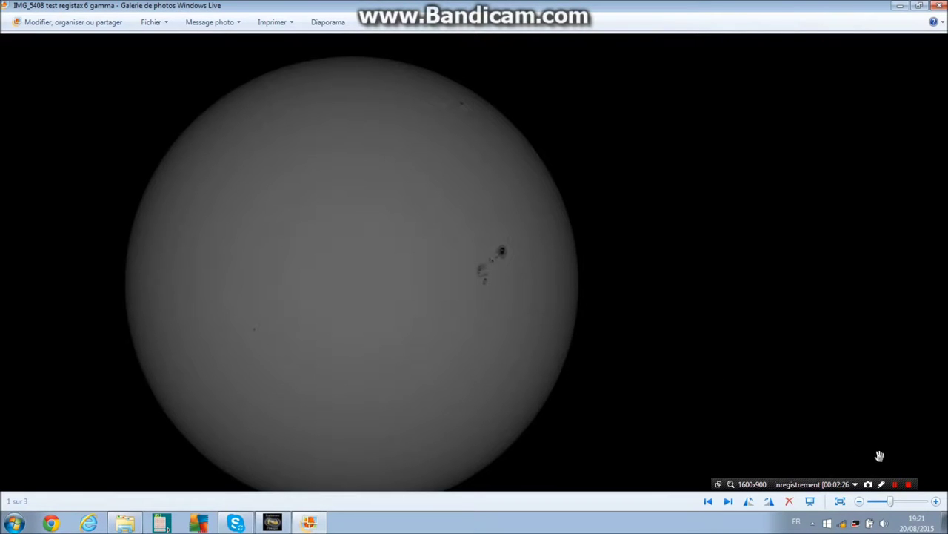
click(890, 503)
drag(890, 503, 871, 504)
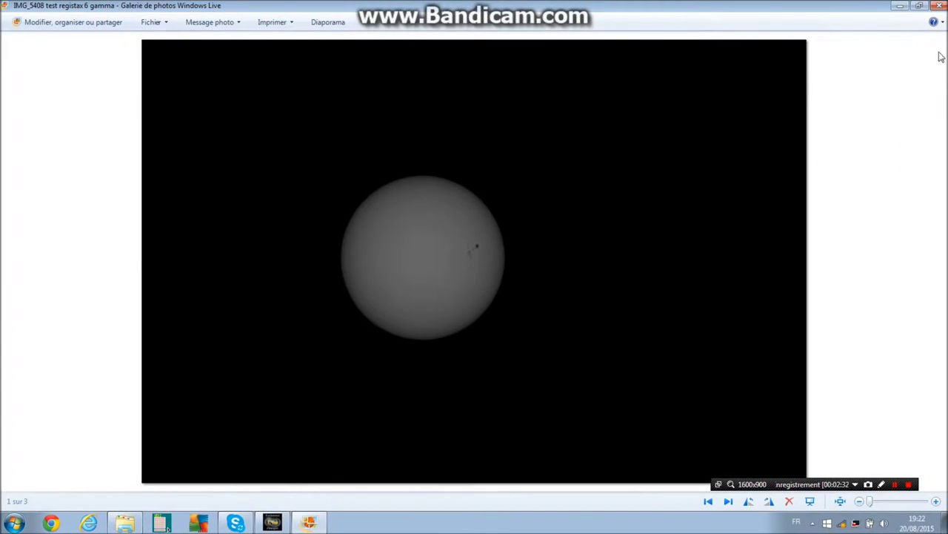
click(938, 7)
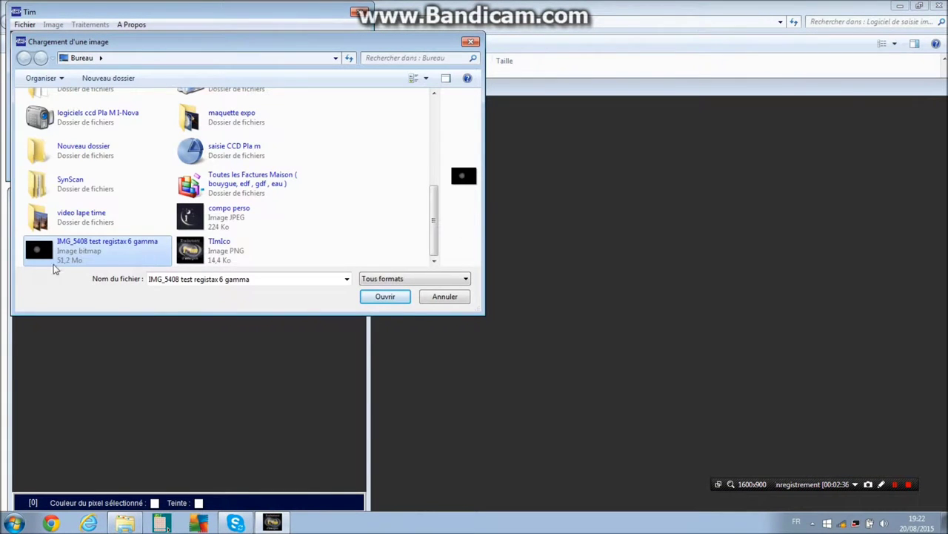
click(379, 297)
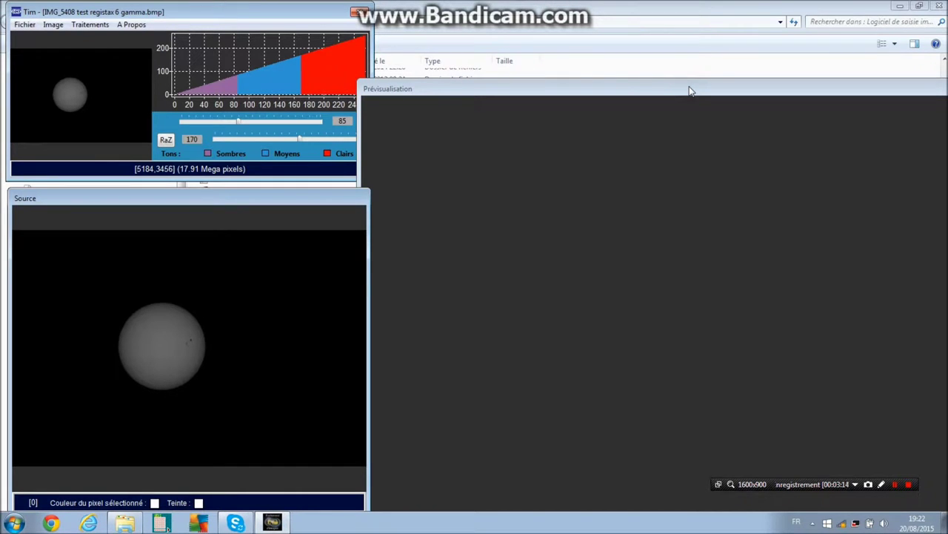
- Shrink the Source window beneath the main window and move the Prévisualisation window beside it so both are fully visible
drag(369, 188, 364, 191)
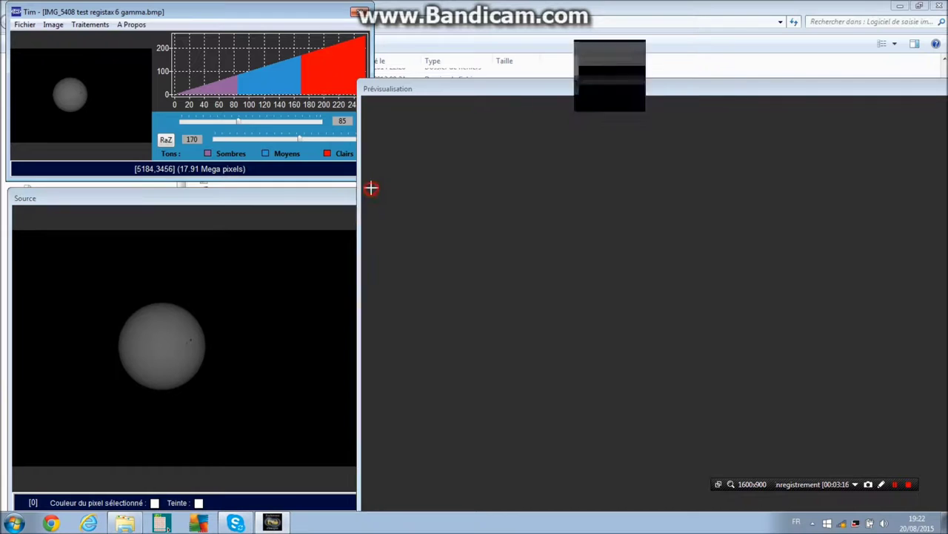
click(304, 204)
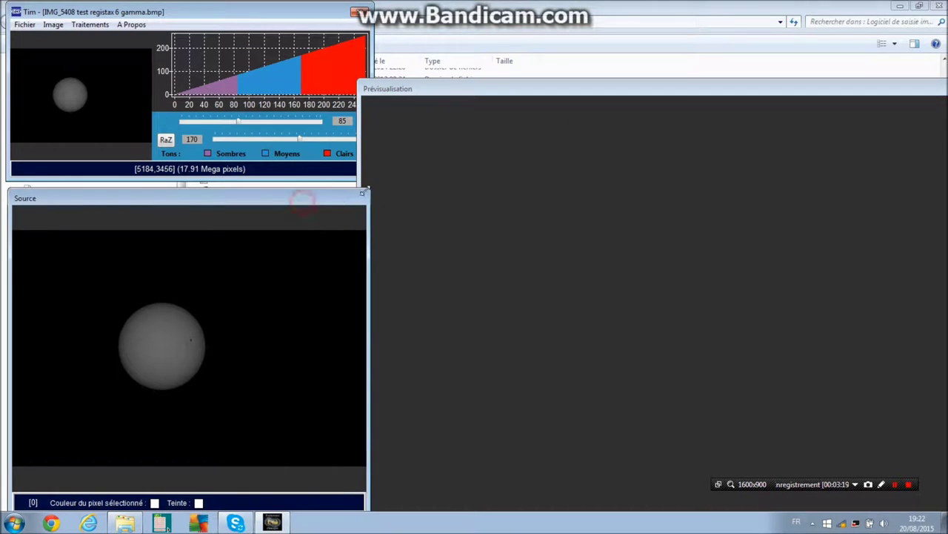
drag(365, 191, 259, 223)
drag(170, 229, 143, 212)
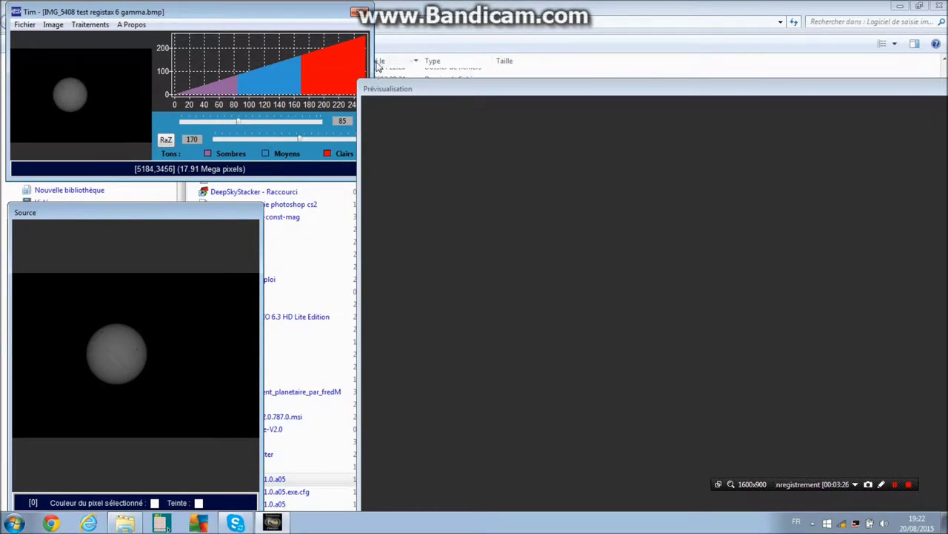
drag(358, 67, 373, 67)
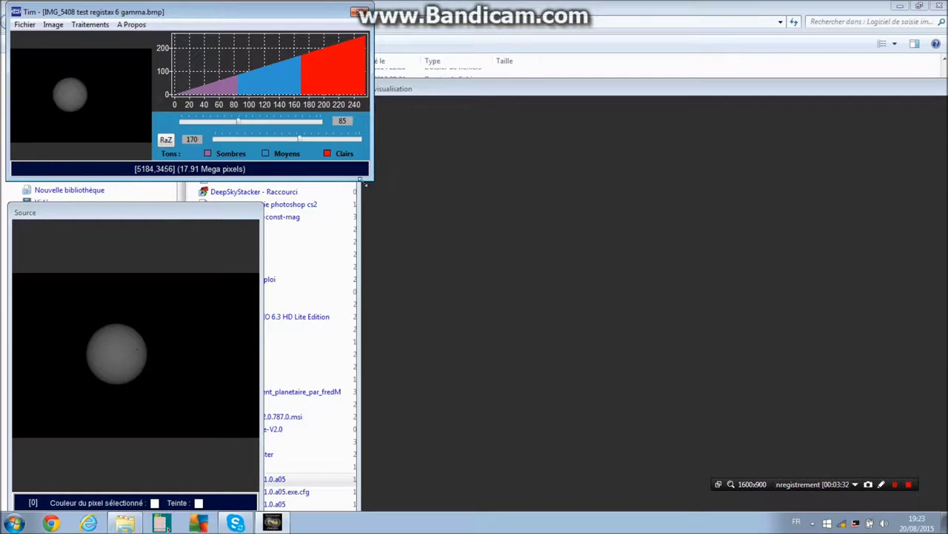
drag(370, 175, 342, 166)
drag(234, 214, 238, 201)
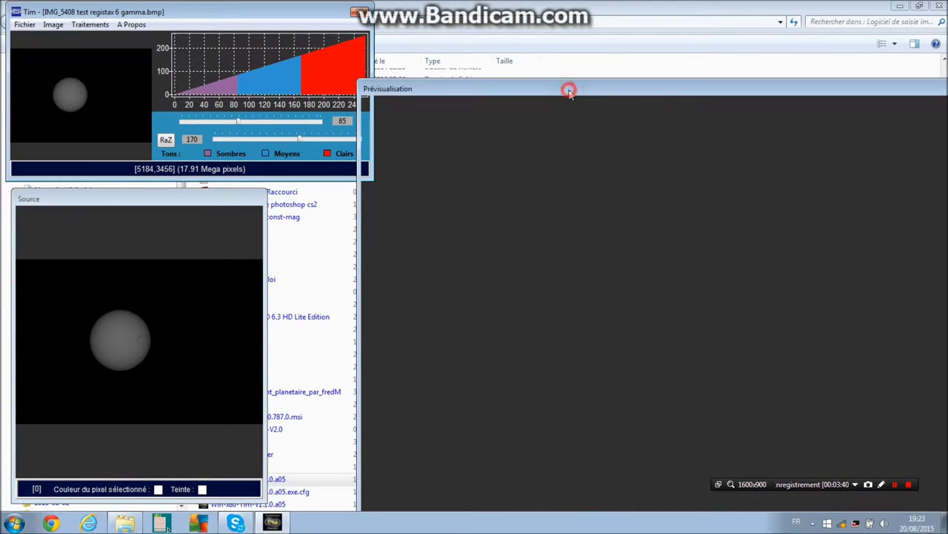
drag(551, 87, 469, 16)
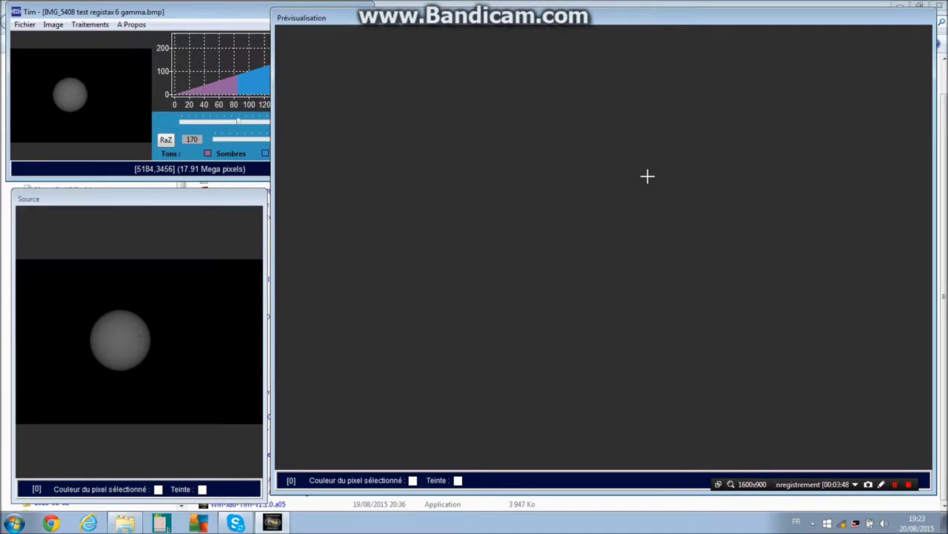
- Open the Wavelets composite filter and move its dialog clear of the preview image
click(90, 24)
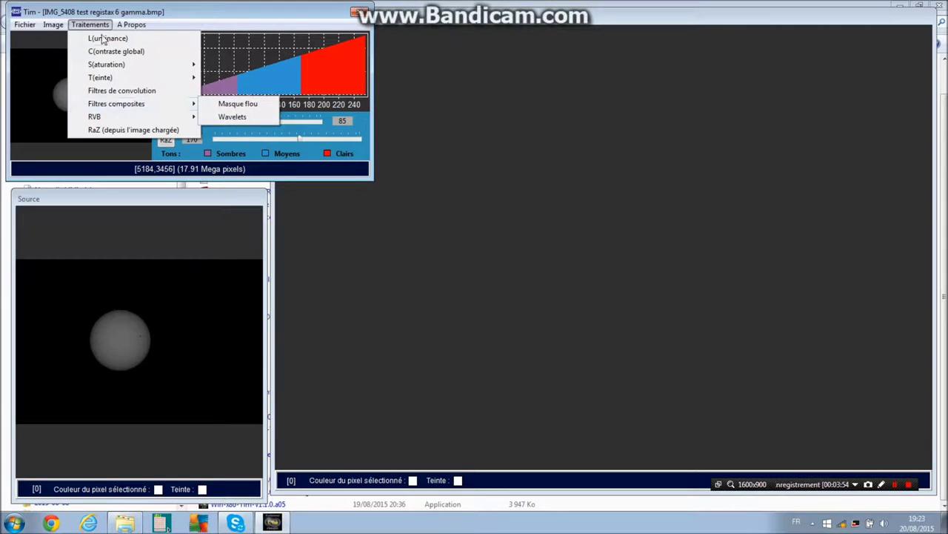
mouse_move(115, 105)
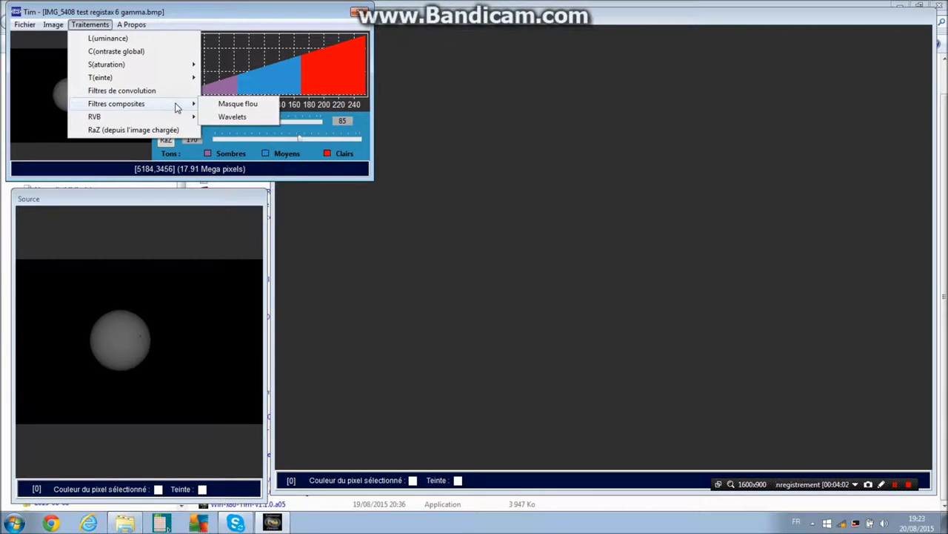
click(232, 117)
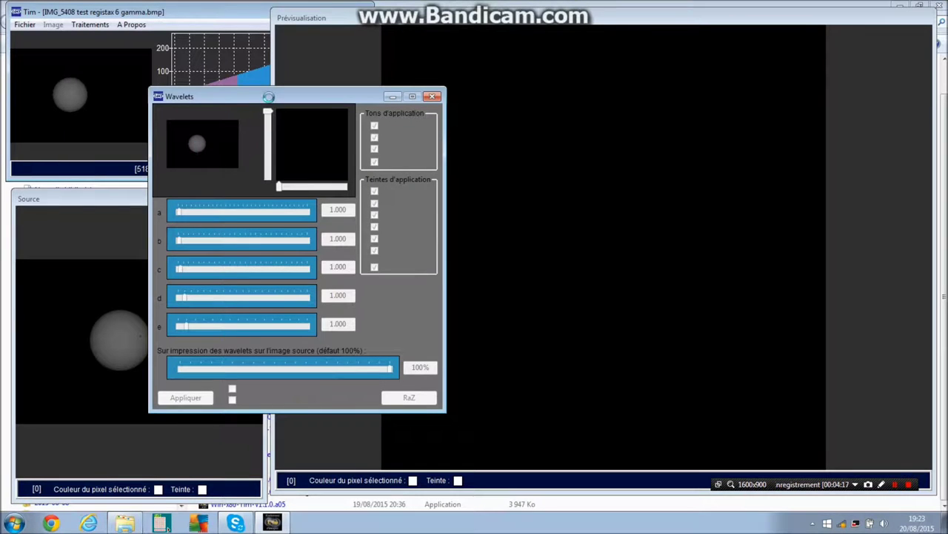
drag(269, 97, 162, 90)
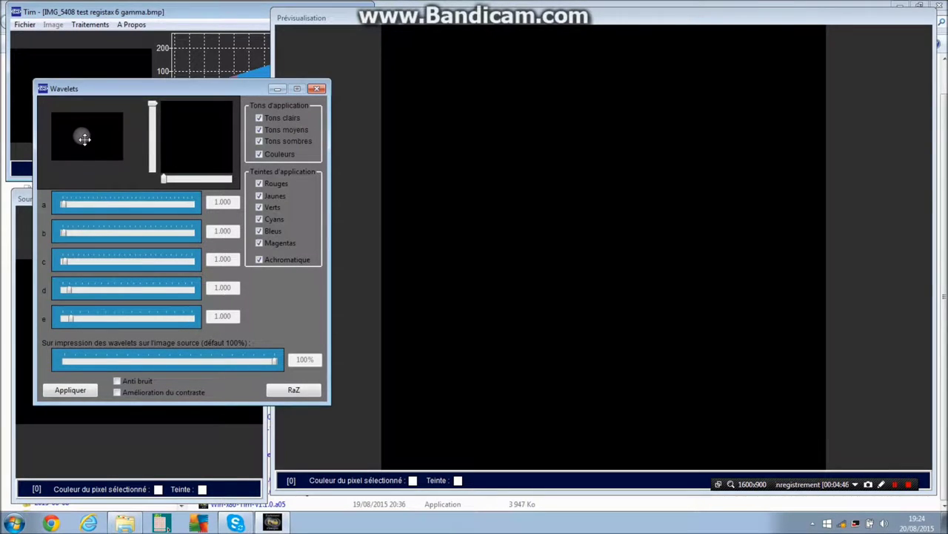
- Position the wavelet preview area on the sunspot group near the solar limb
click(84, 139)
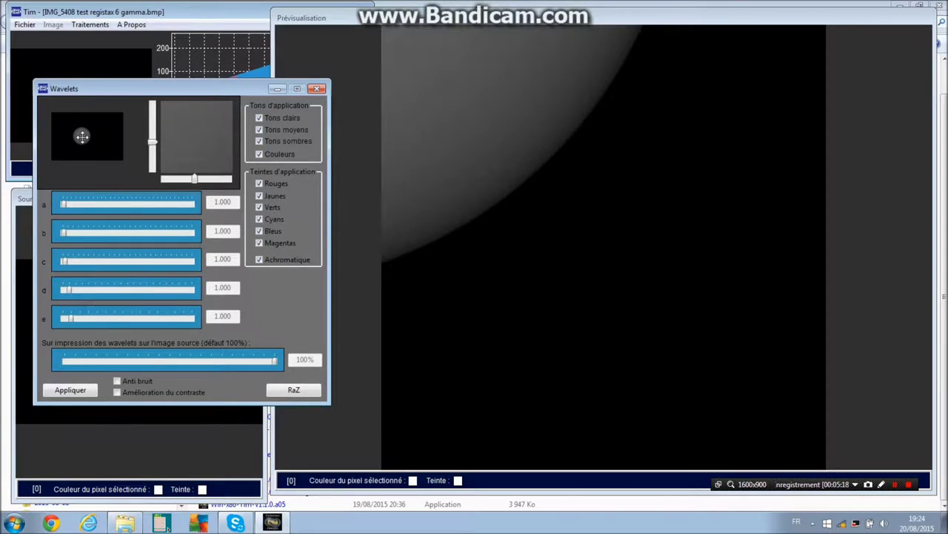
click(82, 135)
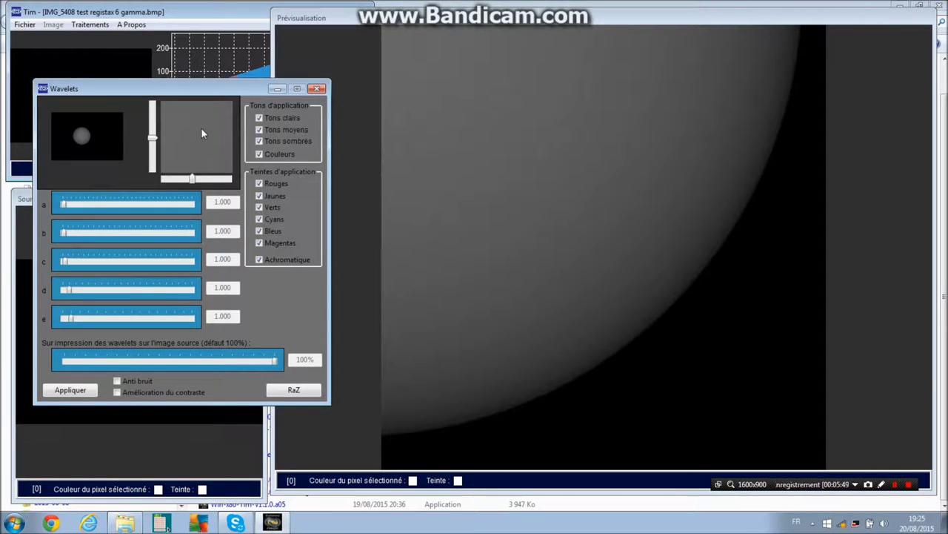
drag(152, 142, 152, 129)
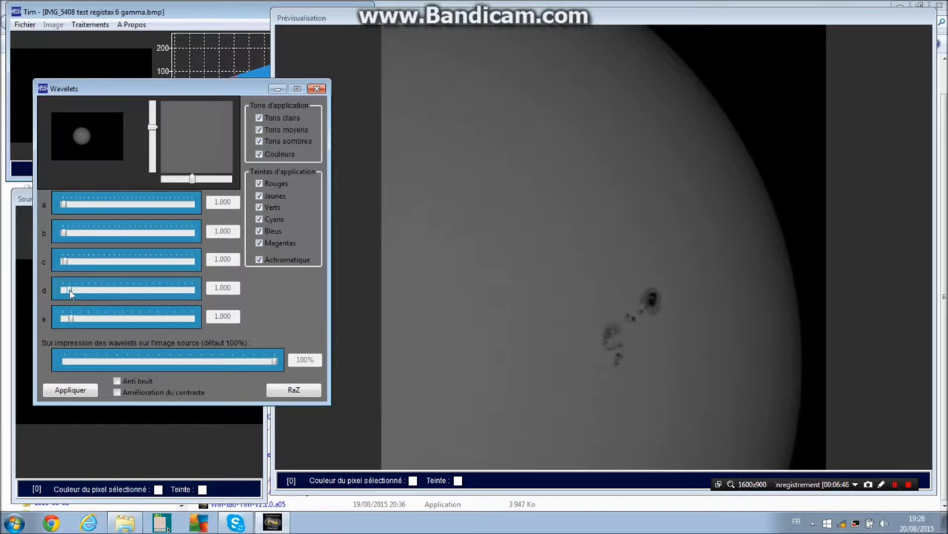
- Set wavelet layer d to 4.608 and layer c to 5.069
drag(70, 293, 93, 288)
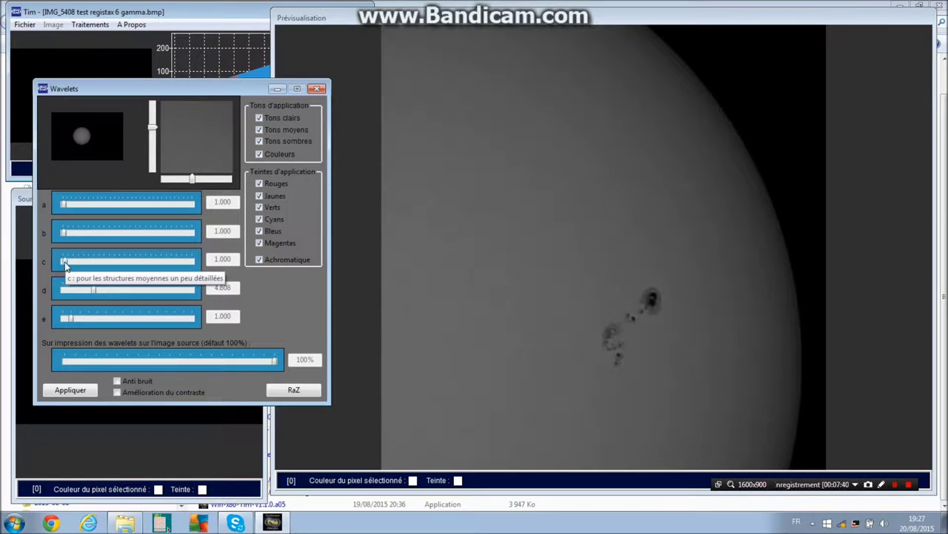
drag(66, 260, 77, 263)
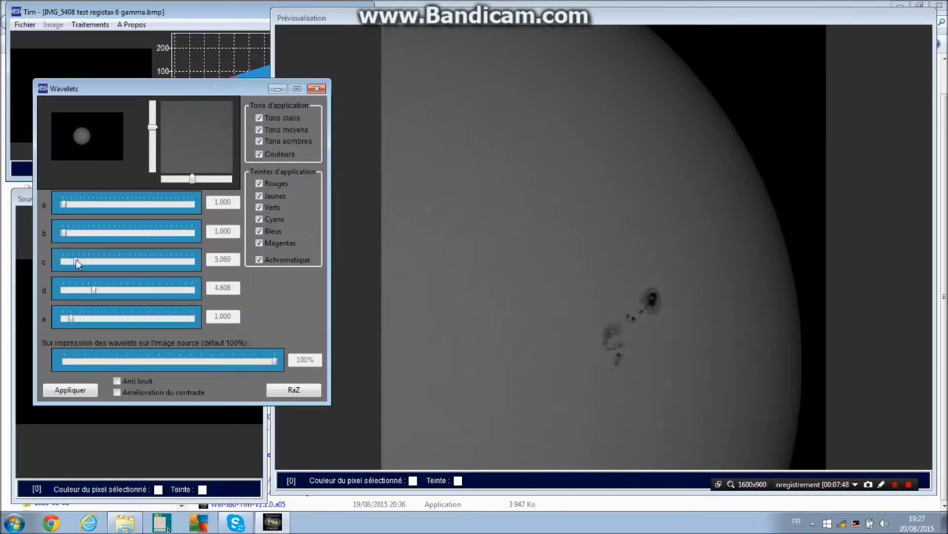
click(75, 261)
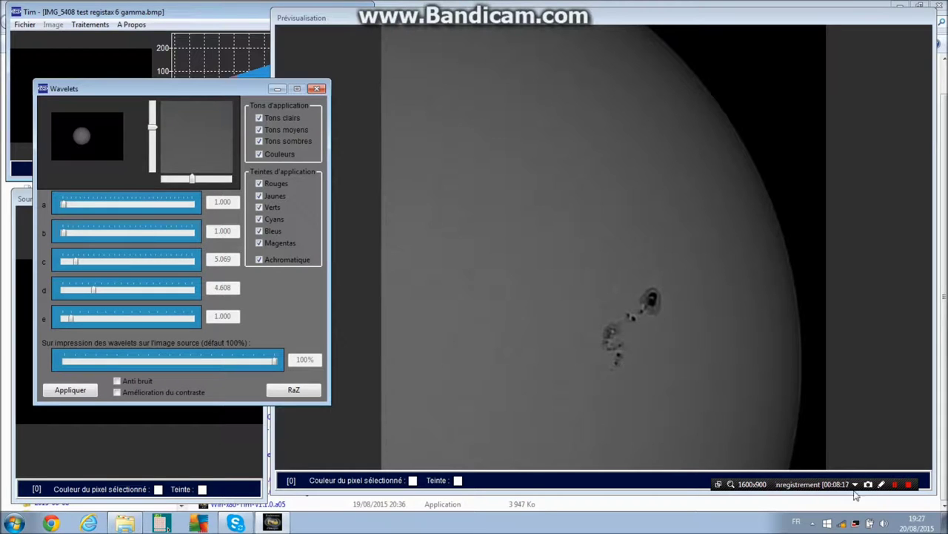
click(910, 485)
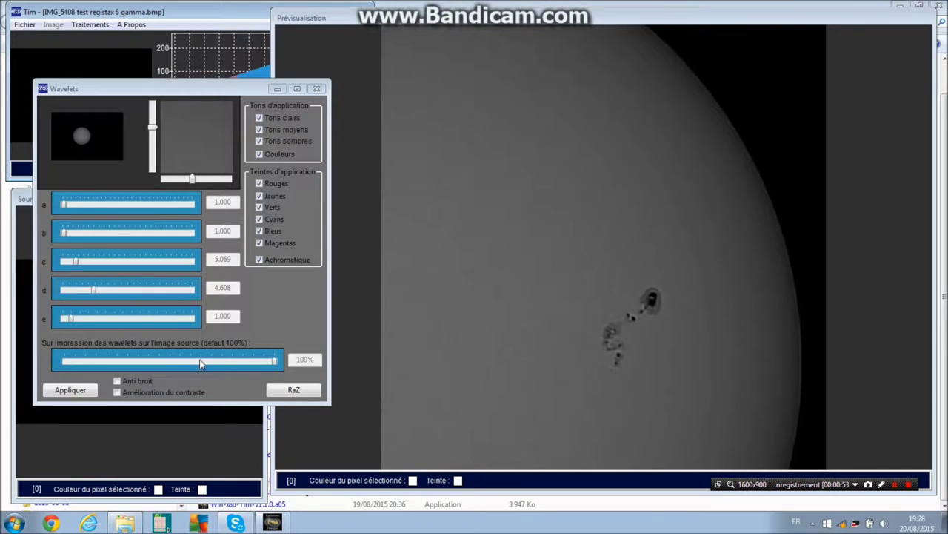
- Reduce wavelet layer d to 4.147 and raise layer b to 5.991
click(94, 291)
drag(91, 289, 89, 289)
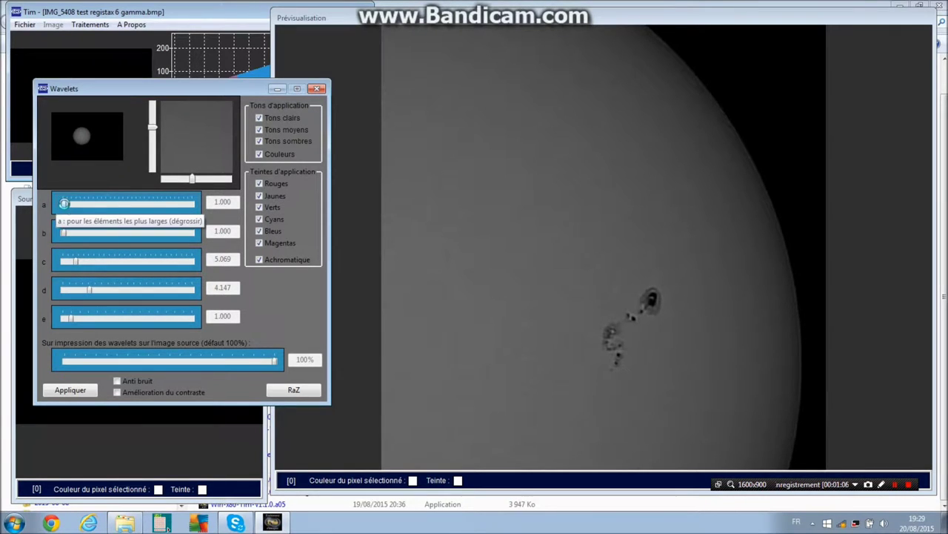
click(64, 203)
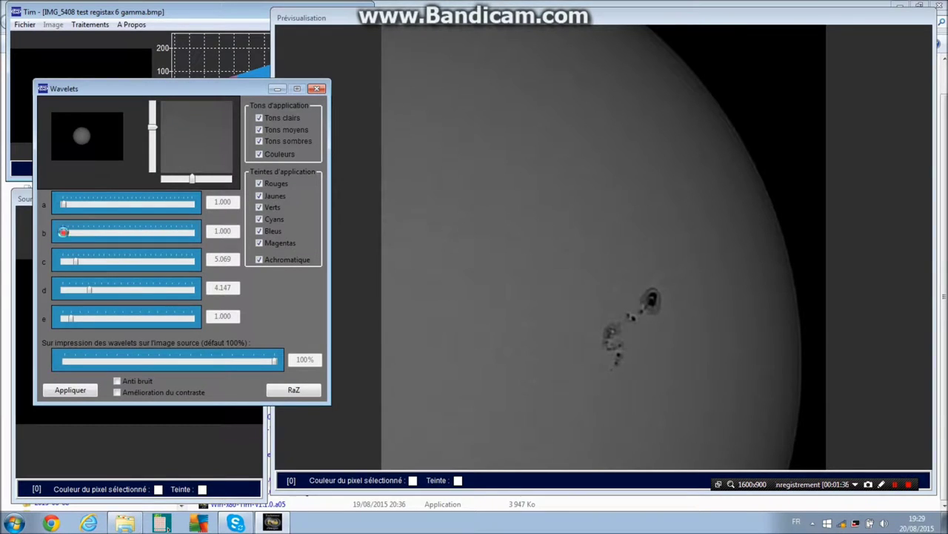
drag(64, 234, 70, 234)
- Exclude the dark tones from the wavelet application and toggle the mid tones to compare their effect near the solar limb
drag(152, 130, 152, 123)
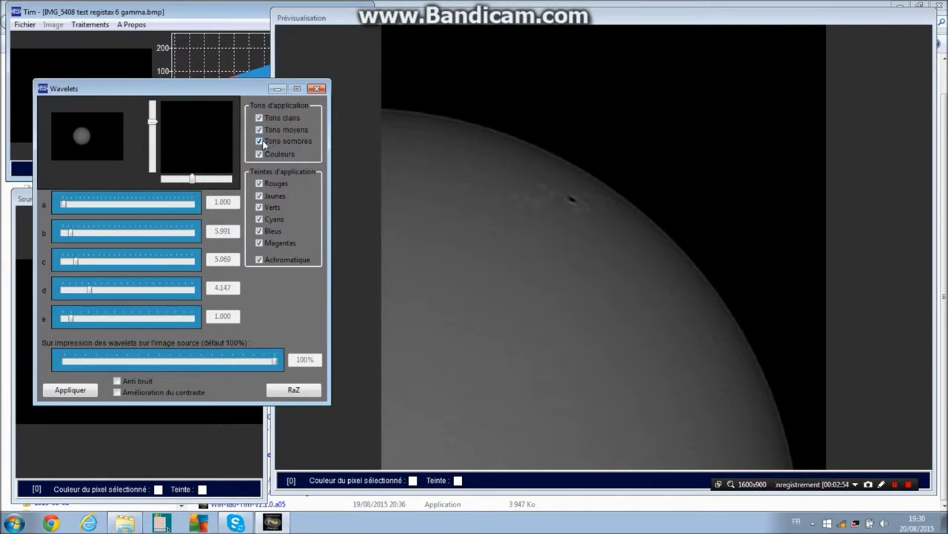
click(259, 142)
click(258, 130)
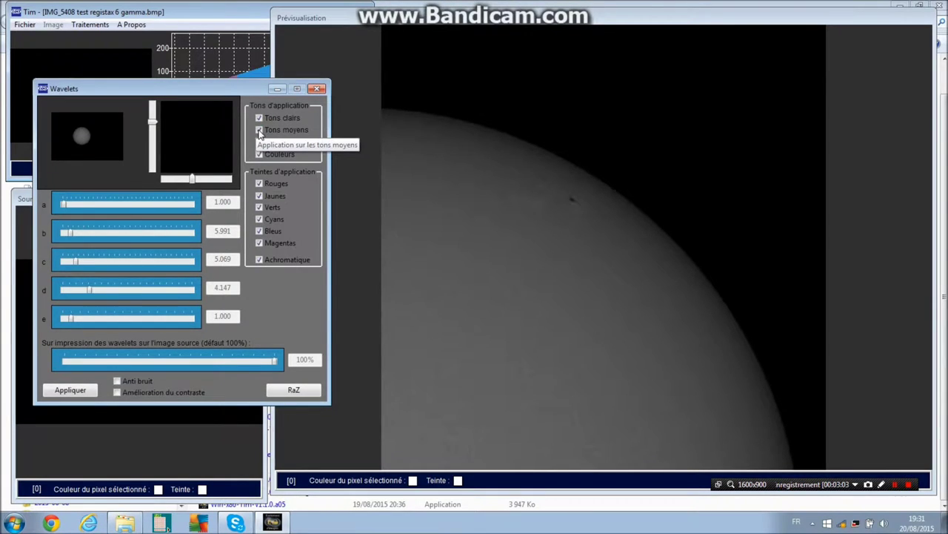
click(259, 130)
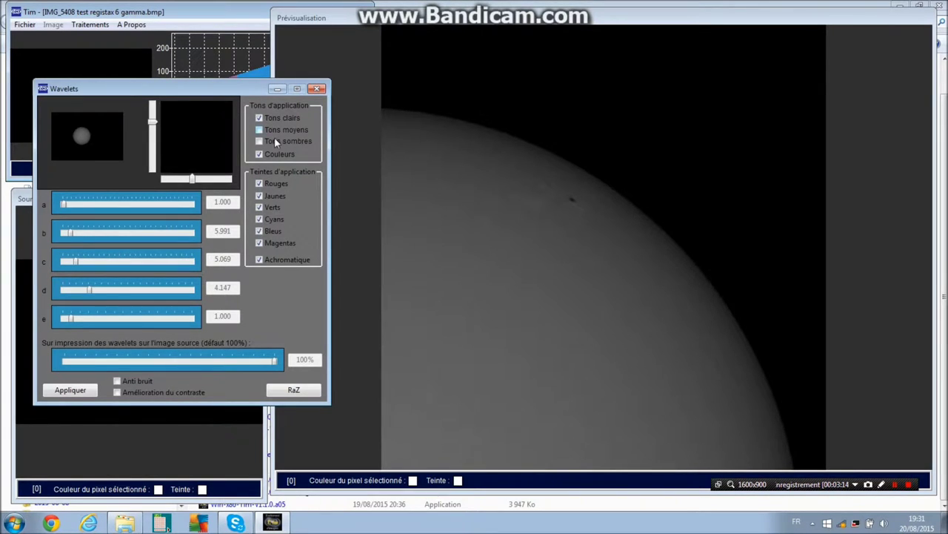
click(259, 130)
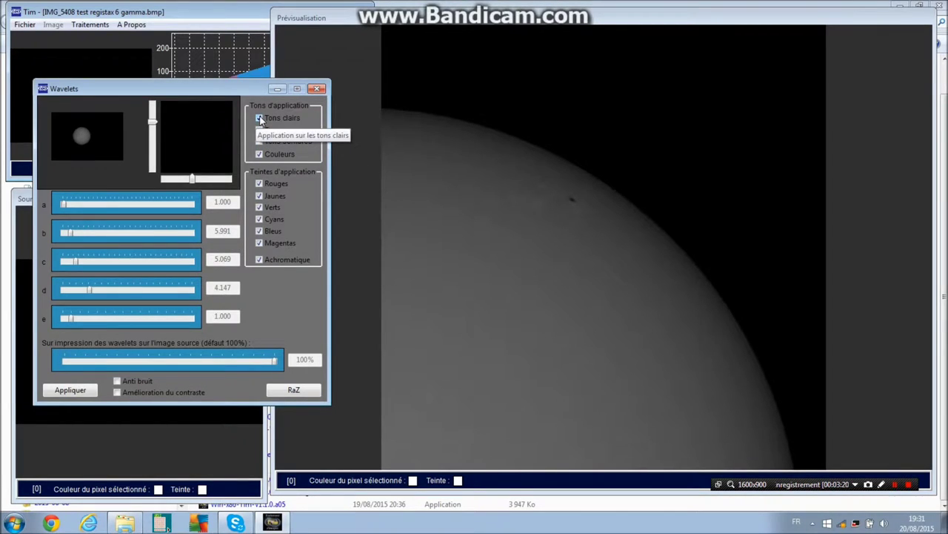
- Include both the mid tones and the dark tones in the wavelet application
click(259, 130)
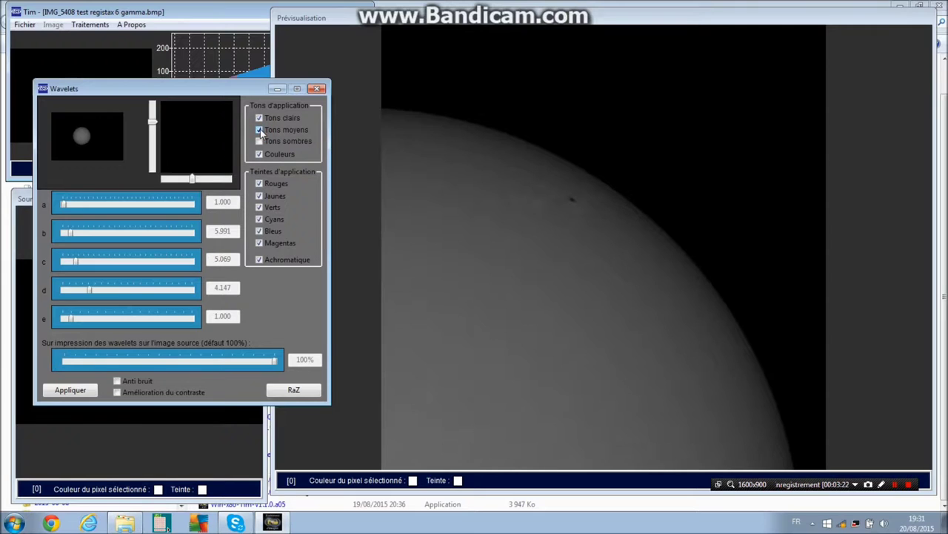
click(259, 141)
click(259, 141)
- Set wavelet layer d to 5.253
click(89, 290)
drag(89, 290, 103, 289)
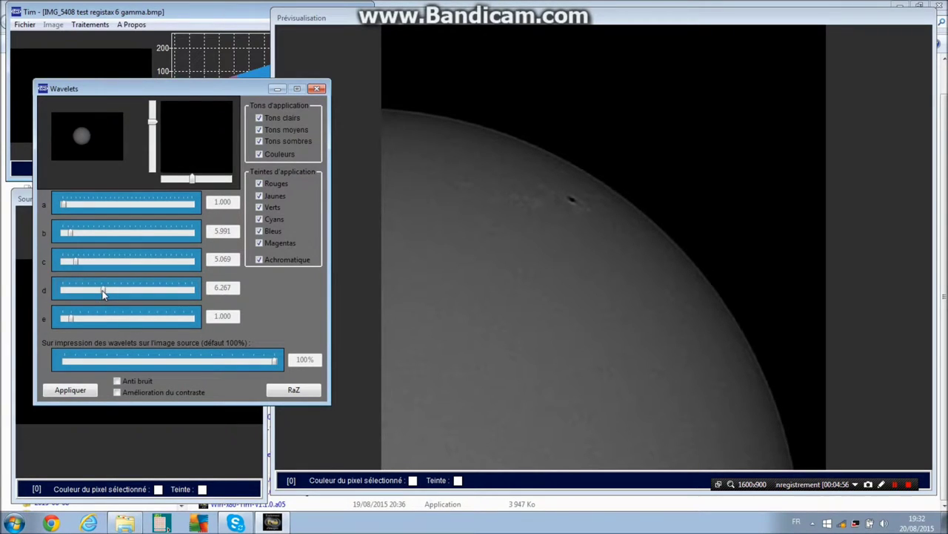
drag(104, 291, 95, 288)
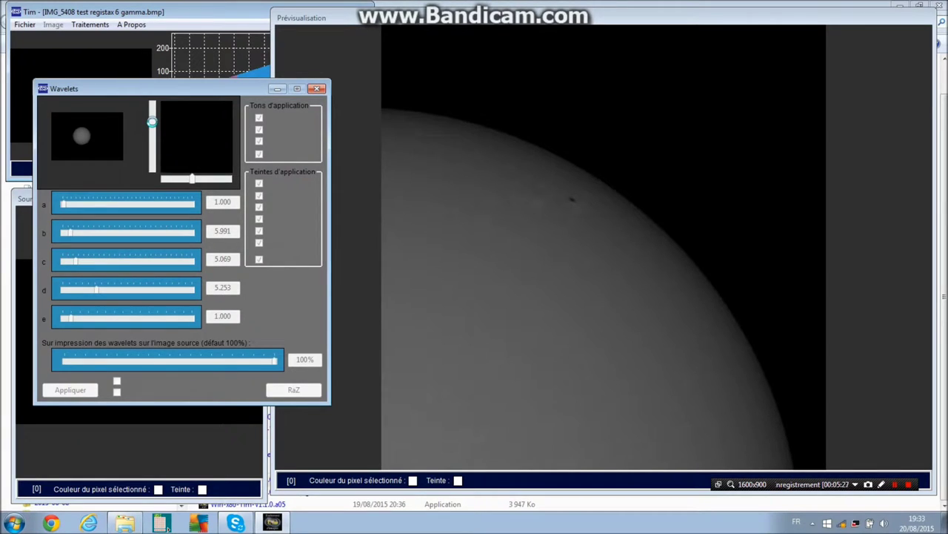
- Shift the wavelet preview to the large sunspot group and set the wavelet overlay on the source image to 81%
drag(152, 124, 152, 132)
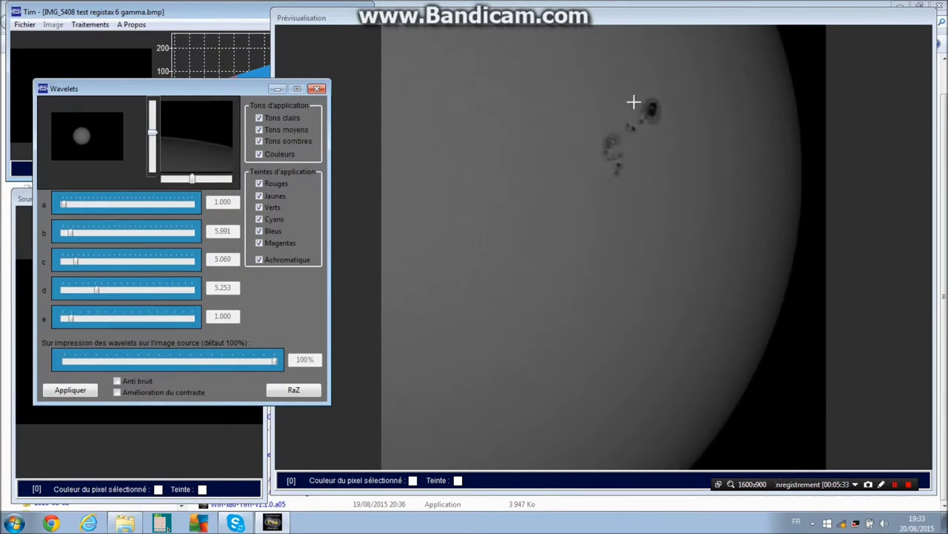
click(593, 182)
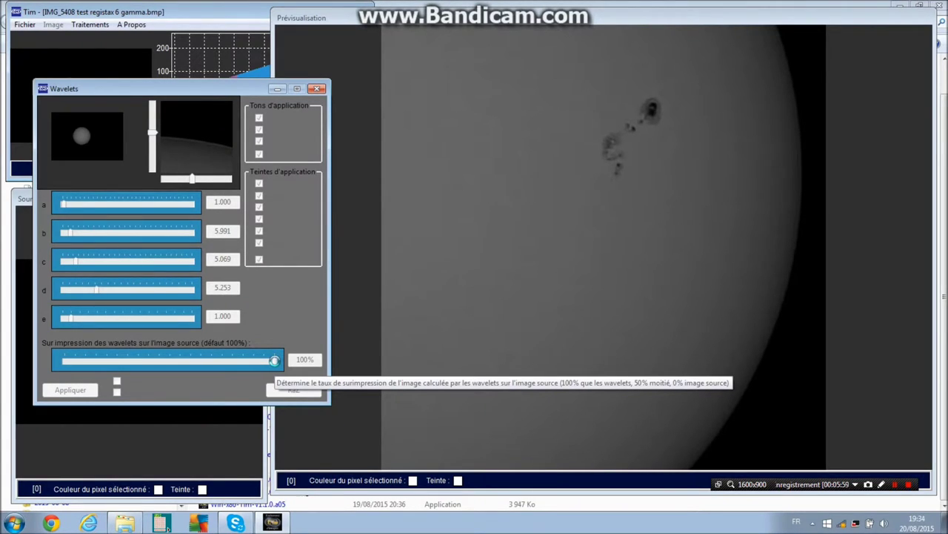
drag(274, 360, 234, 360)
click(236, 363)
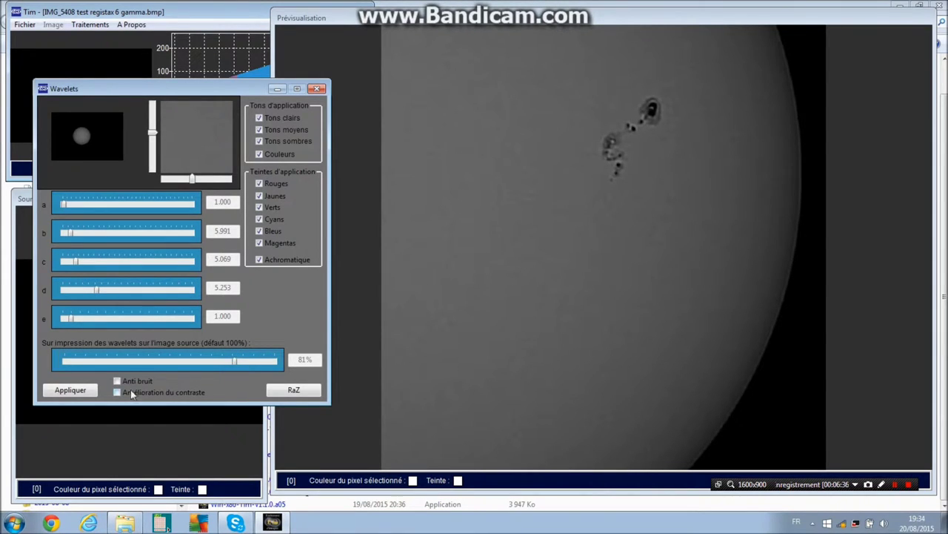
- Apply the wavelets to the whole image, validate the processed result and close the Wavelets filter
click(68, 390)
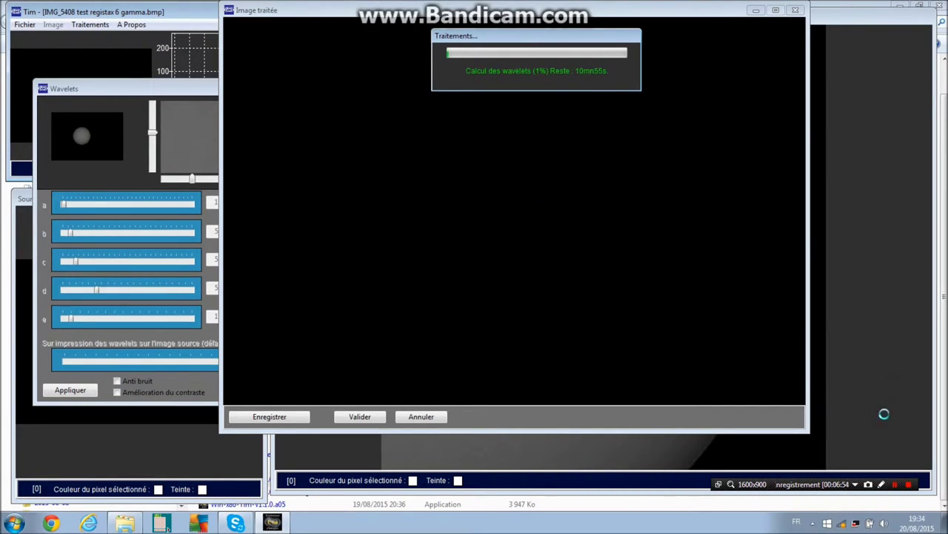
click(909, 485)
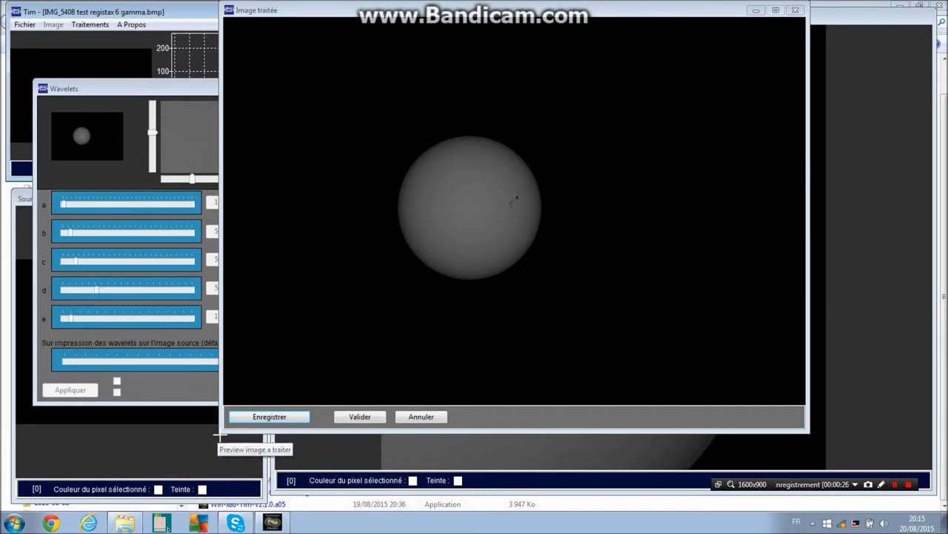
drag(219, 436, 135, 510)
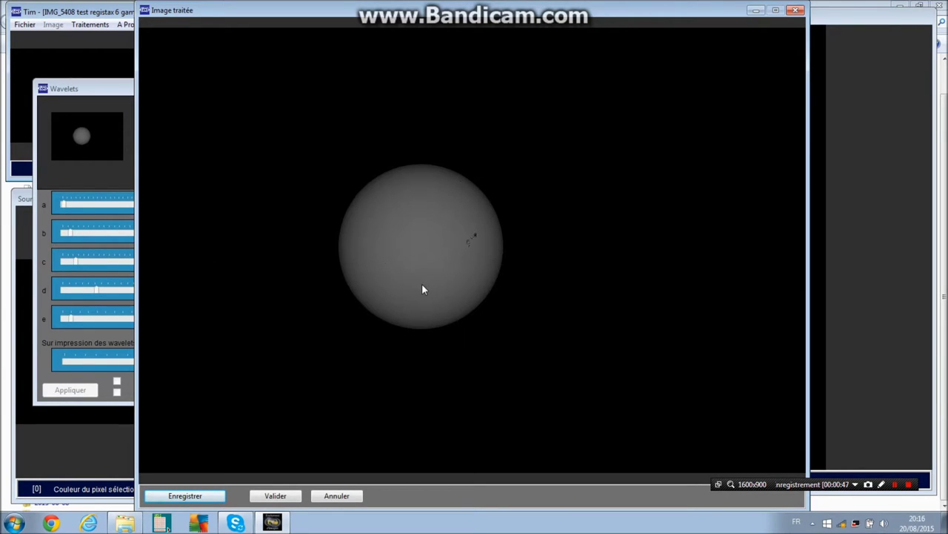
click(274, 497)
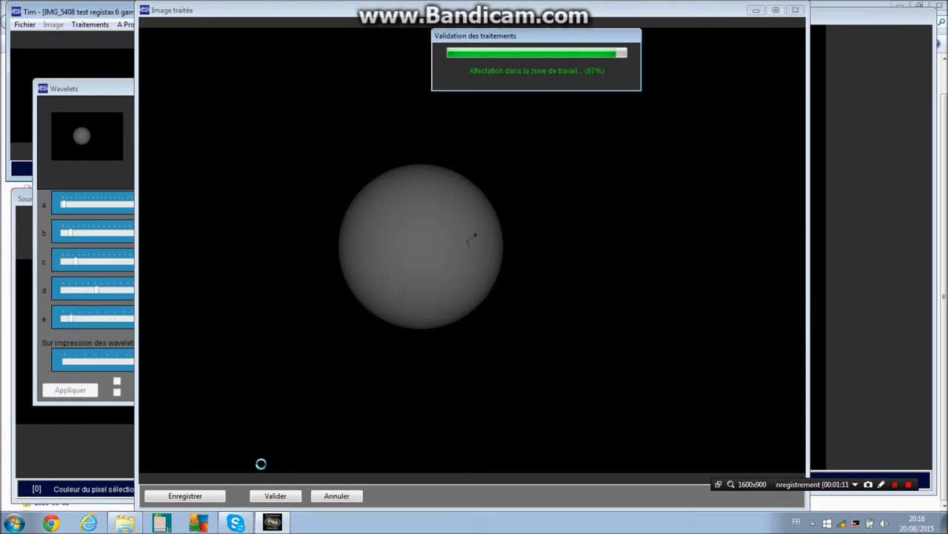
click(417, 303)
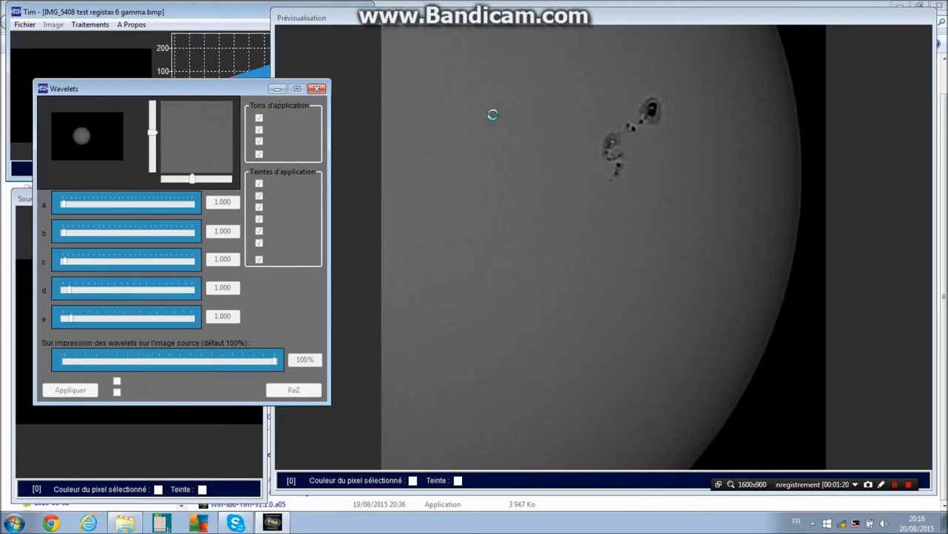
click(317, 89)
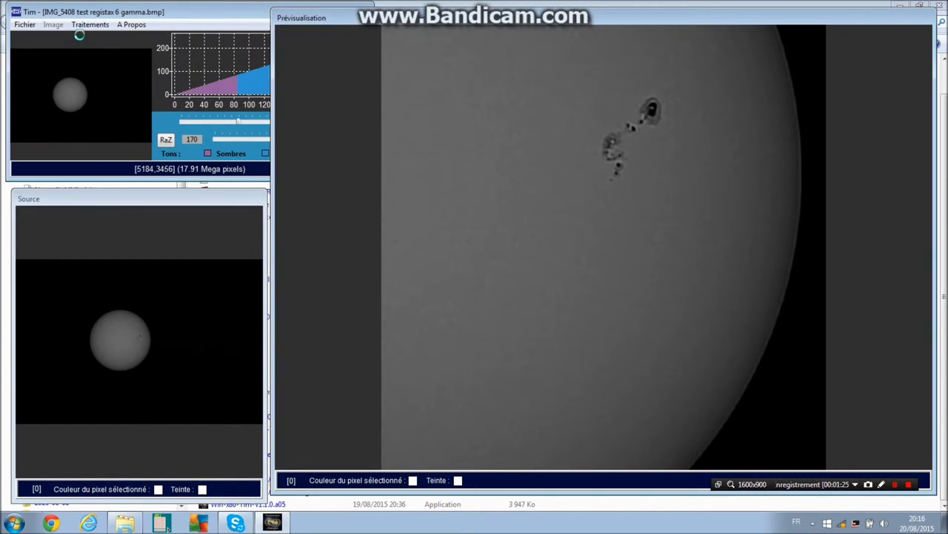
- Open the Luminance treatment and place its window clear of the source thumbnail and the previewed Sun
click(90, 24)
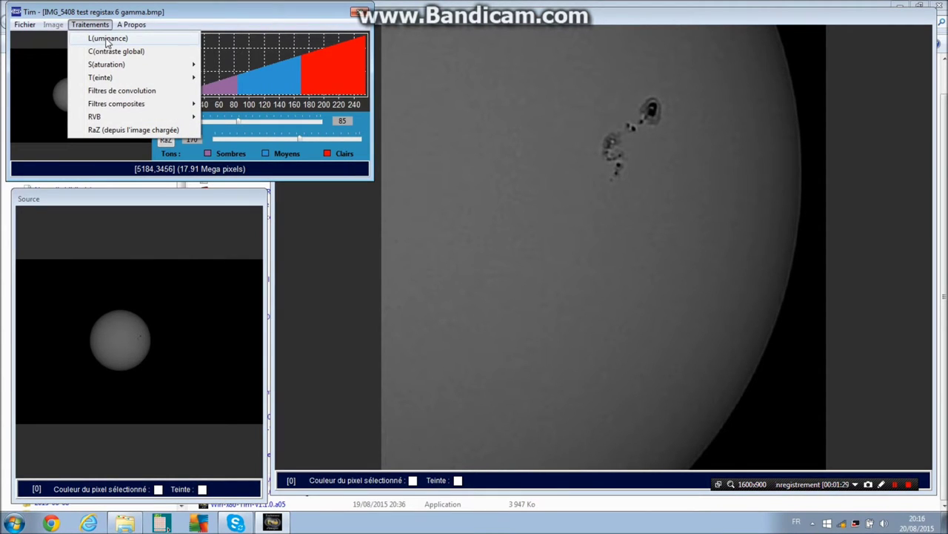
click(107, 40)
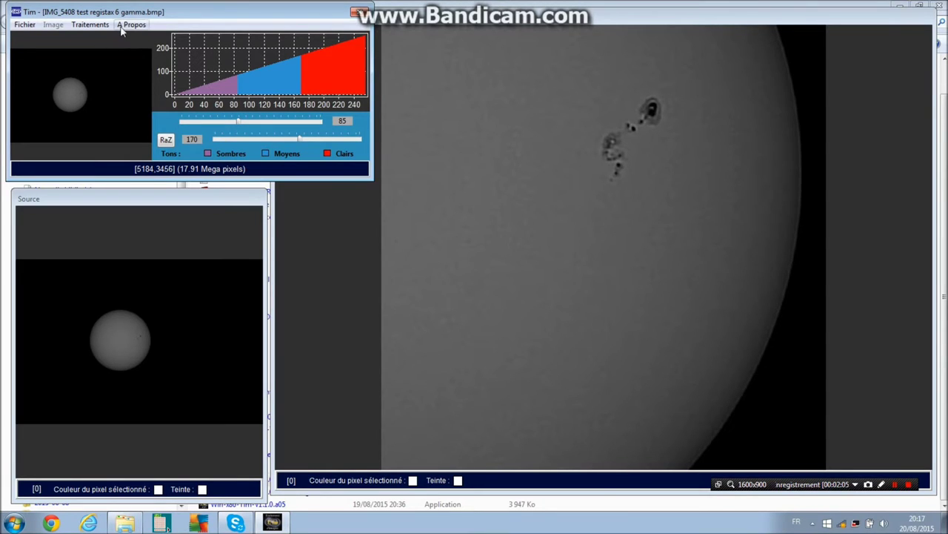
click(91, 26)
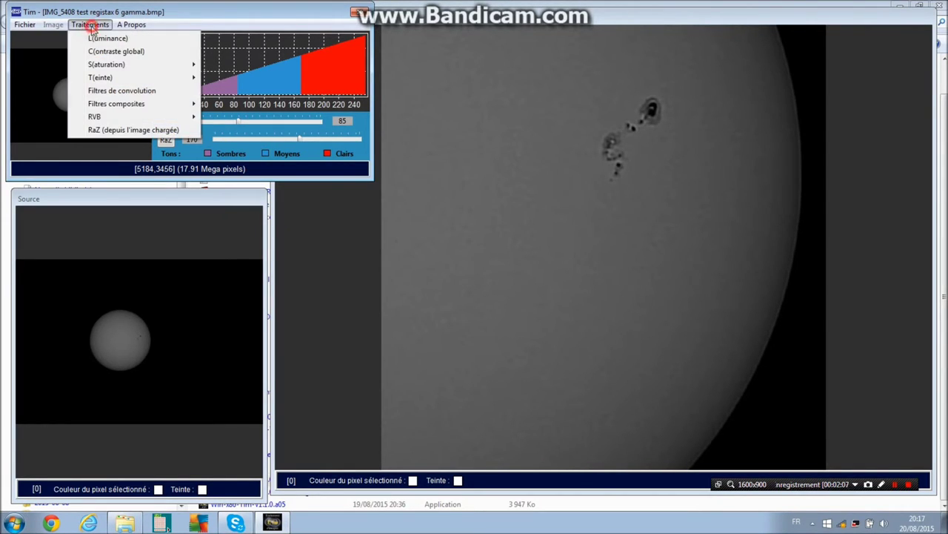
click(108, 40)
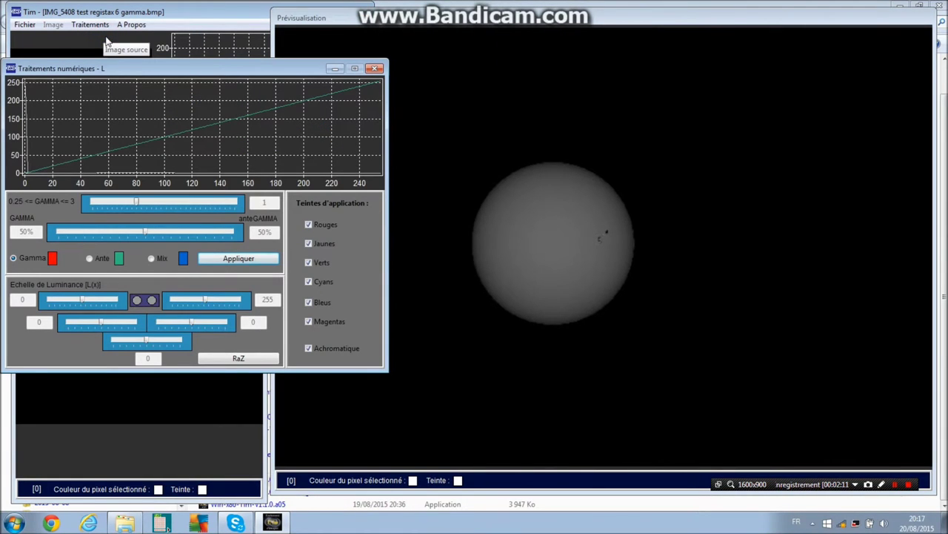
drag(154, 69, 172, 128)
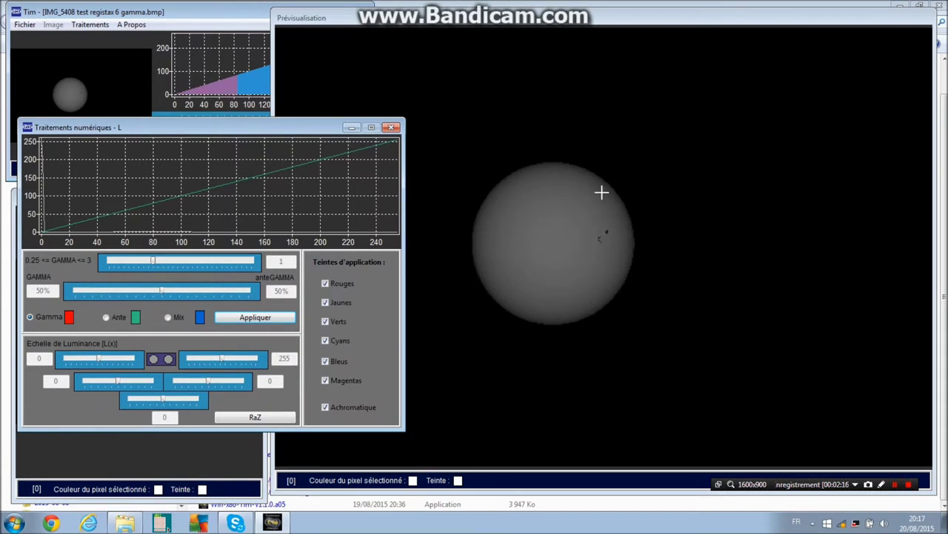
- Set the luminance gamma to 0.97 with a balance of 76% GAMMA and 24% anteGAMMA
click(153, 261)
drag(153, 264, 124, 265)
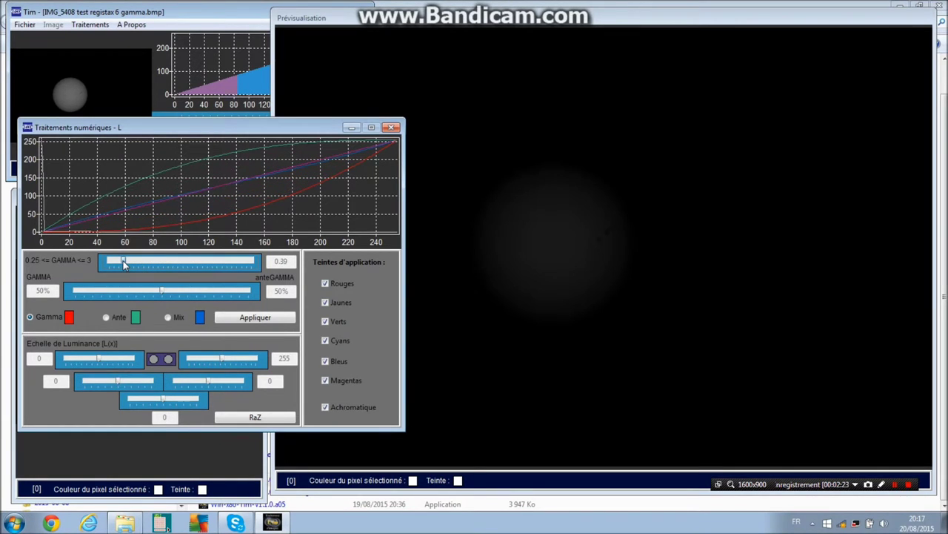
drag(124, 265, 157, 260)
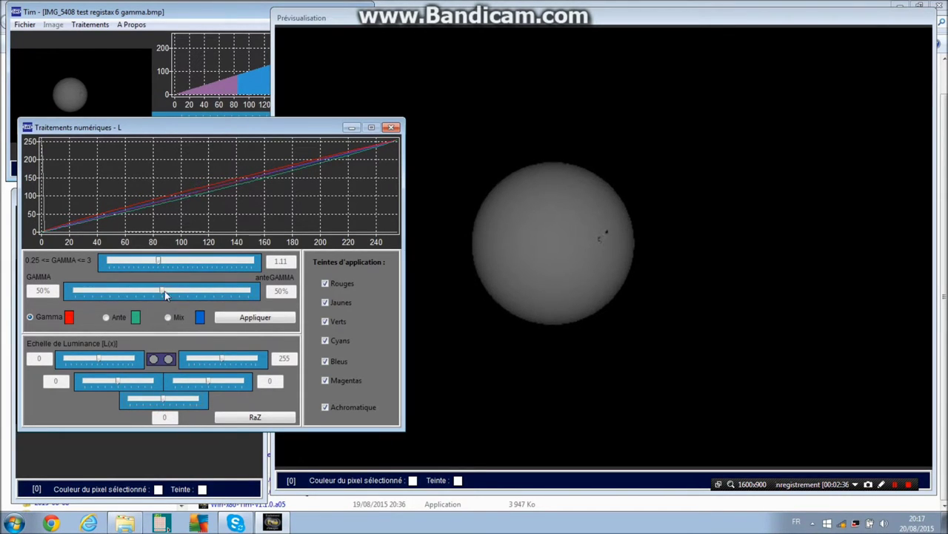
drag(156, 293, 116, 293)
click(197, 292)
drag(211, 293, 121, 290)
drag(156, 261, 154, 262)
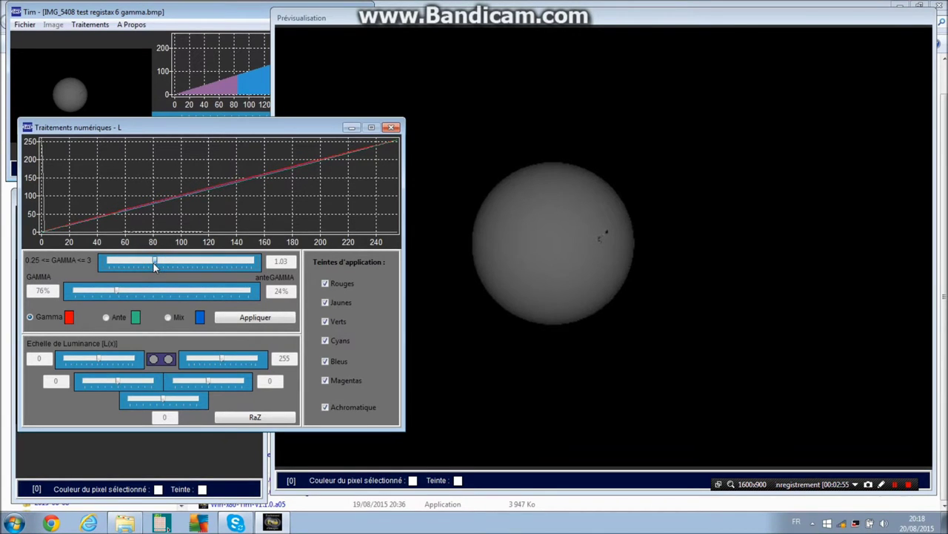
drag(154, 261, 150, 261)
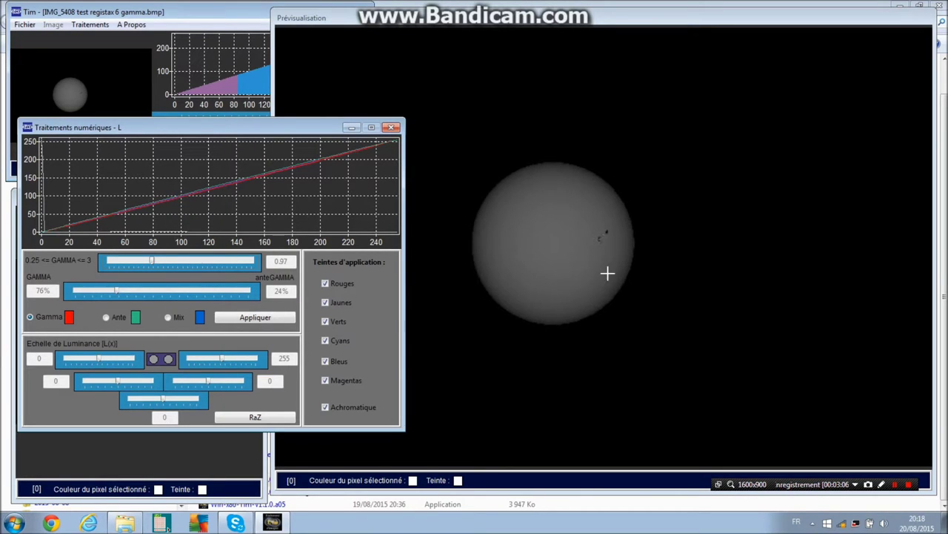
- Raise the mid-tone luminance adjustment to 67
click(163, 401)
drag(163, 401, 173, 404)
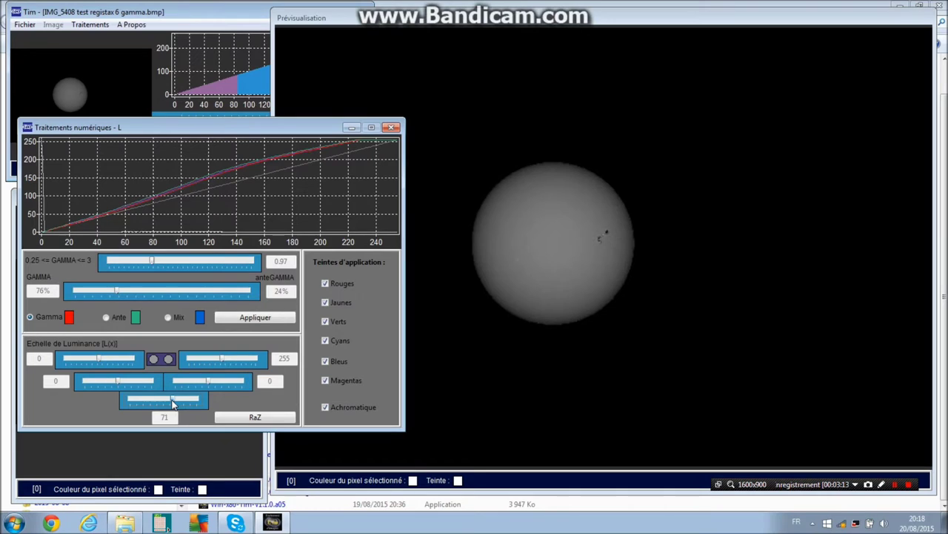
drag(172, 404, 172, 404)
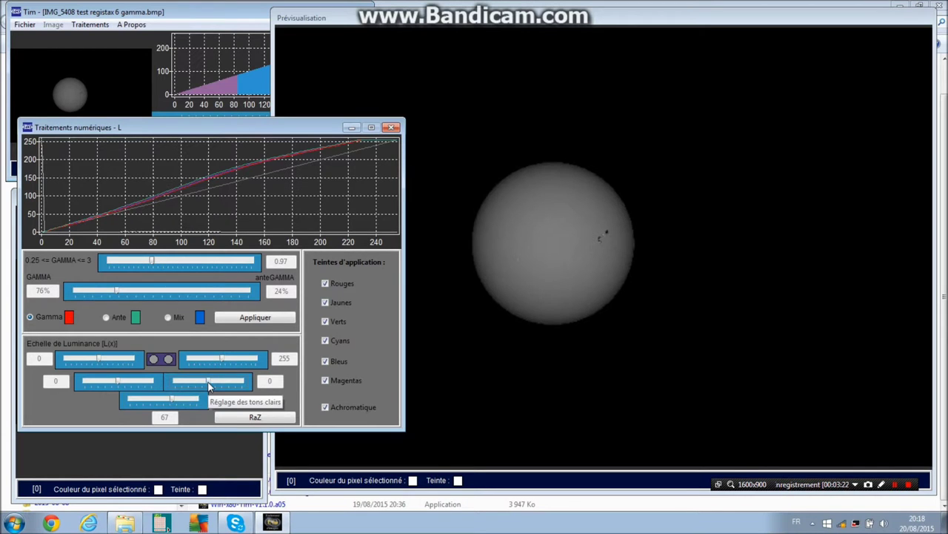
- Set the light-tone luminance adjustment to -71 and the dark-tone adjustment to -9
drag(208, 385, 198, 384)
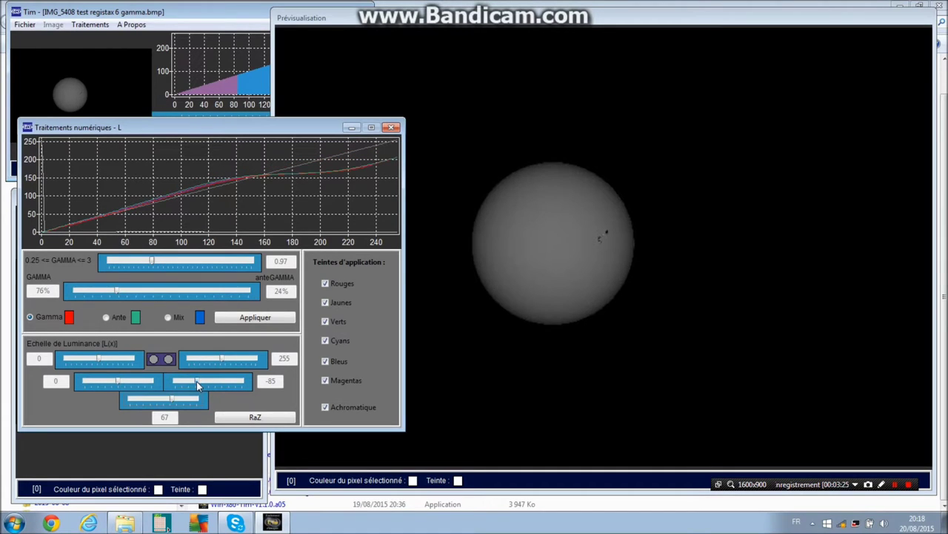
drag(198, 385, 199, 384)
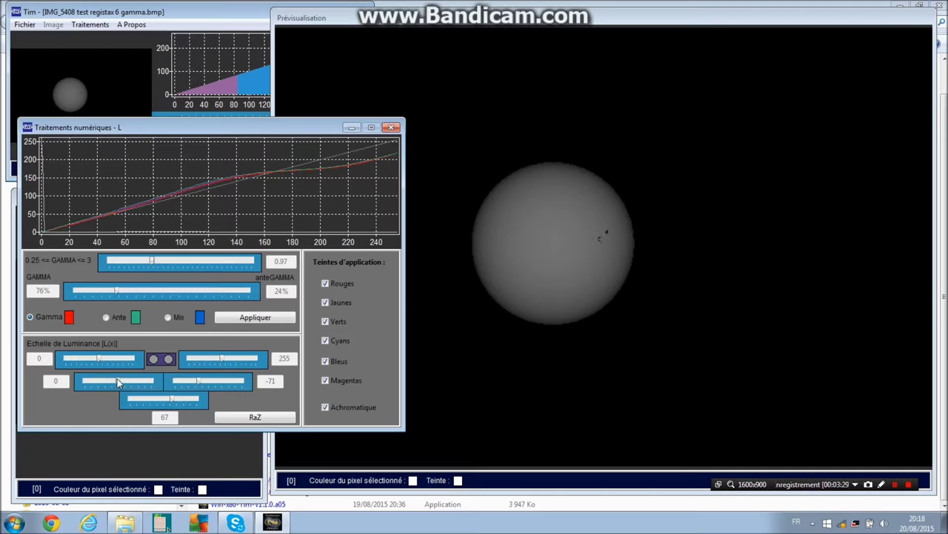
drag(117, 382, 125, 382)
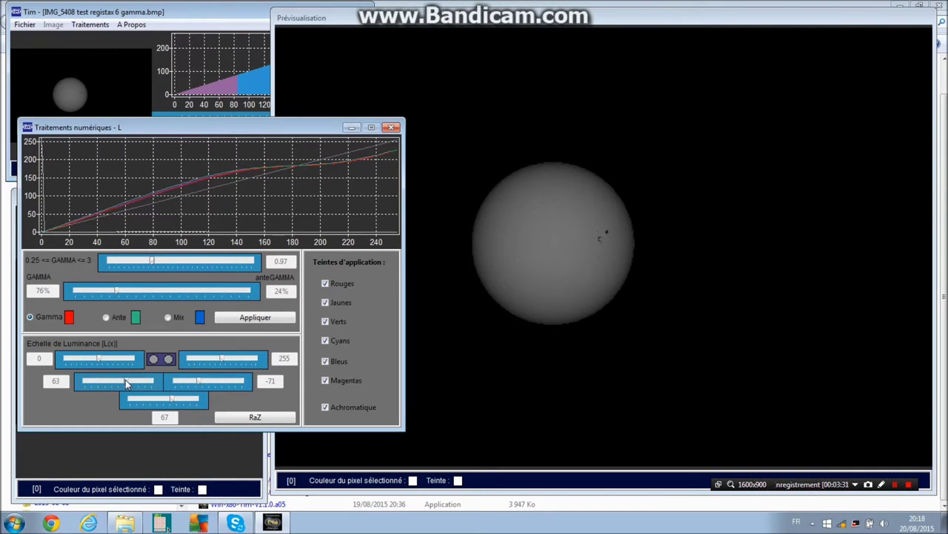
drag(126, 379, 116, 382)
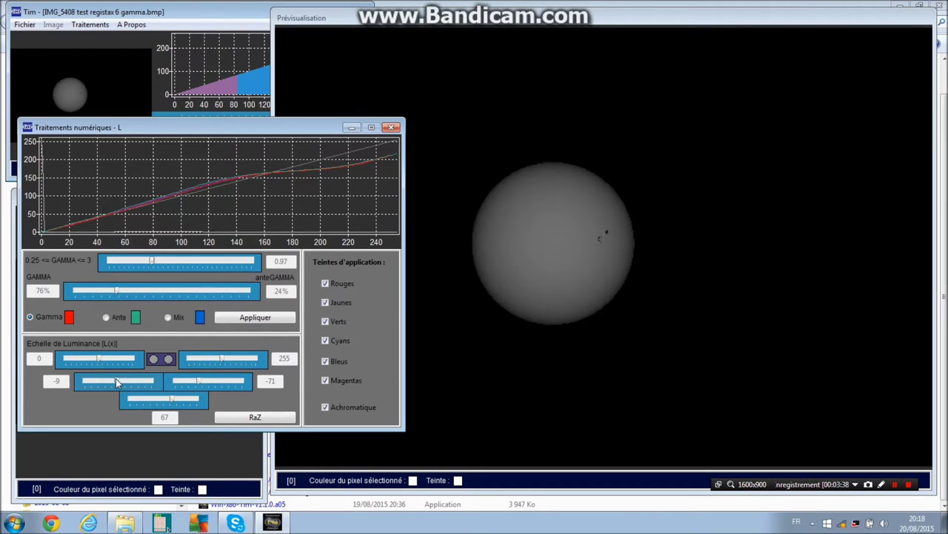
- Set the upper limit of the luminance scale to 265 and its lower limit to -8
click(101, 357)
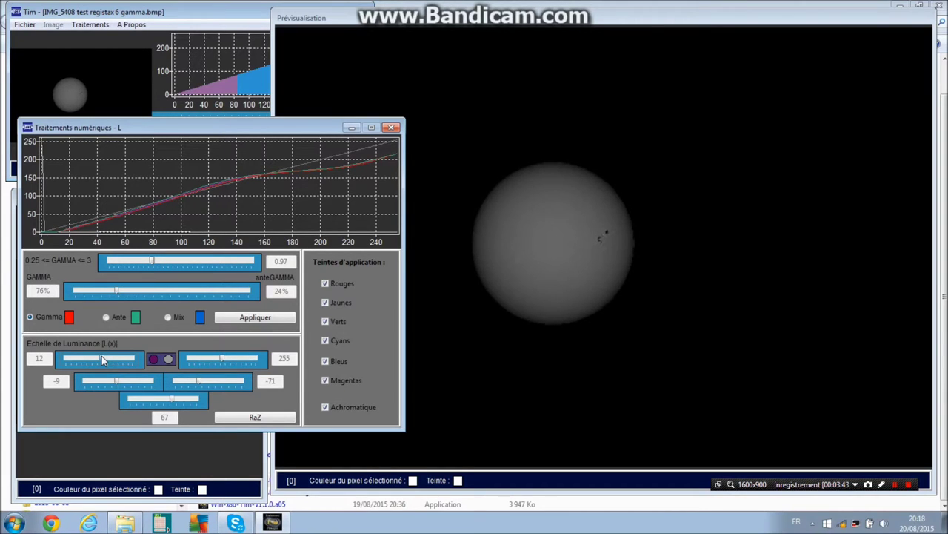
click(222, 360)
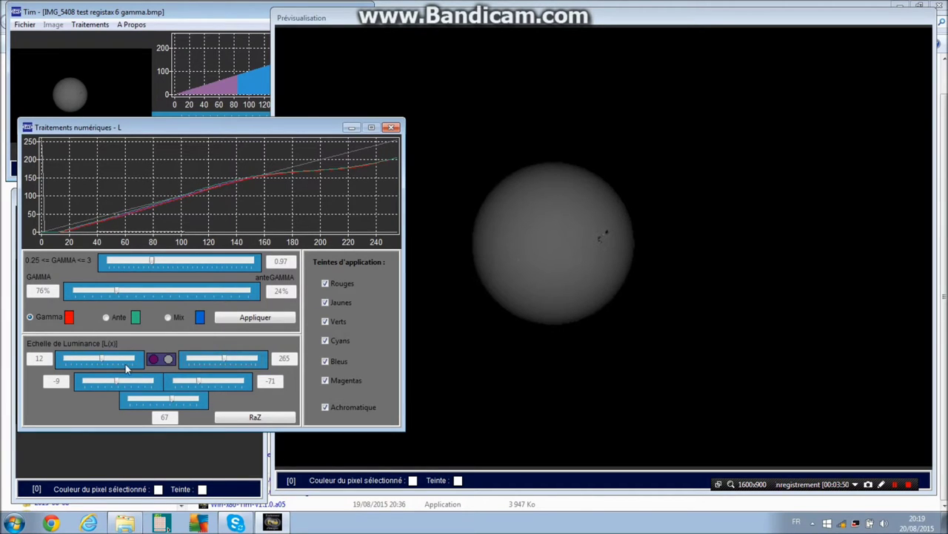
click(103, 360)
drag(103, 359, 98, 357)
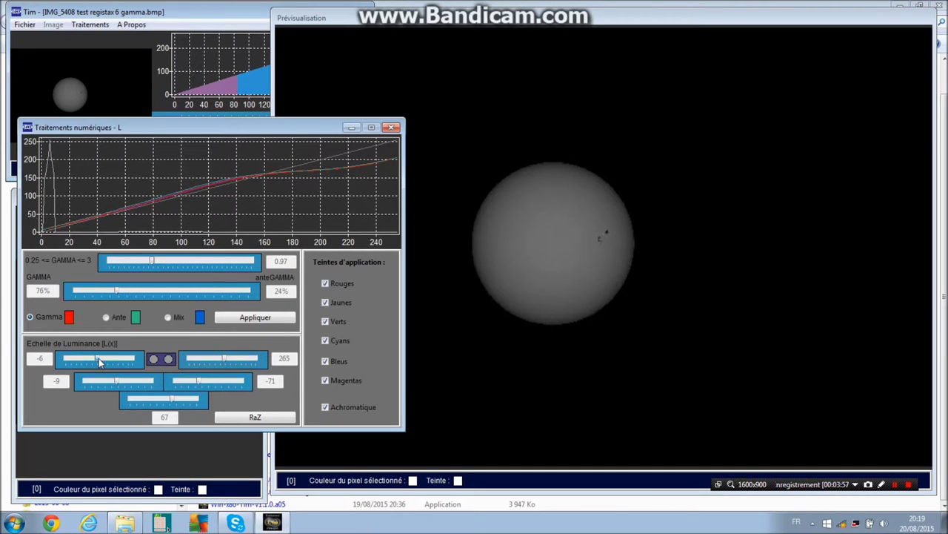
drag(99, 358, 100, 358)
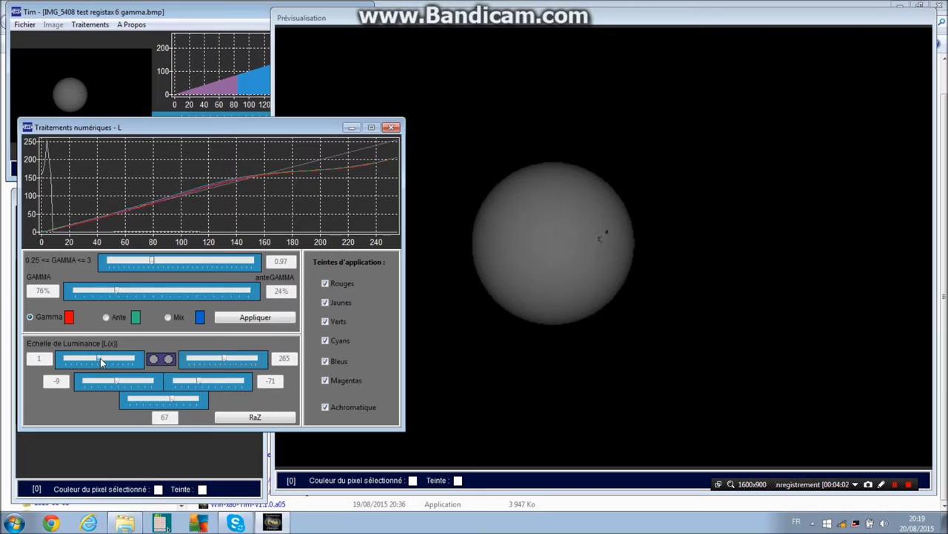
drag(100, 358, 97, 362)
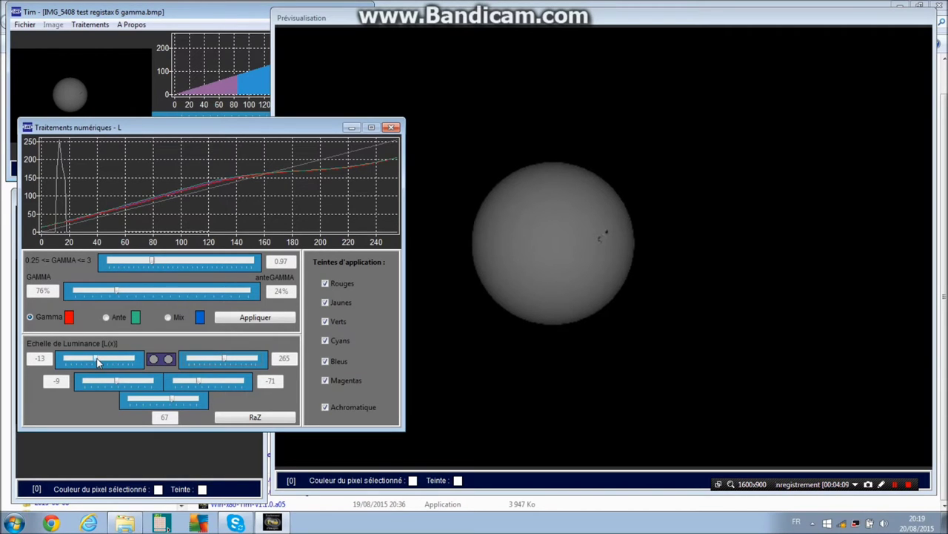
click(97, 362)
click(90, 360)
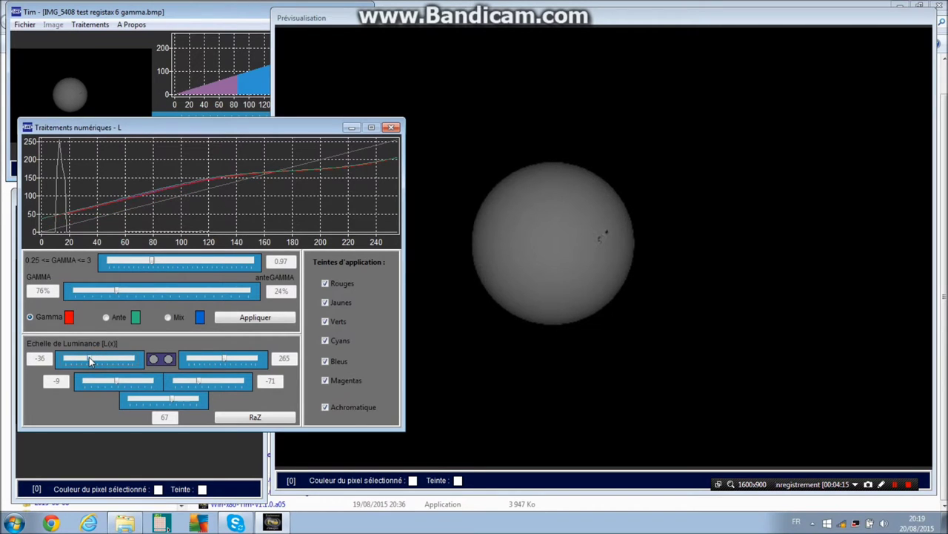
drag(89, 359, 95, 363)
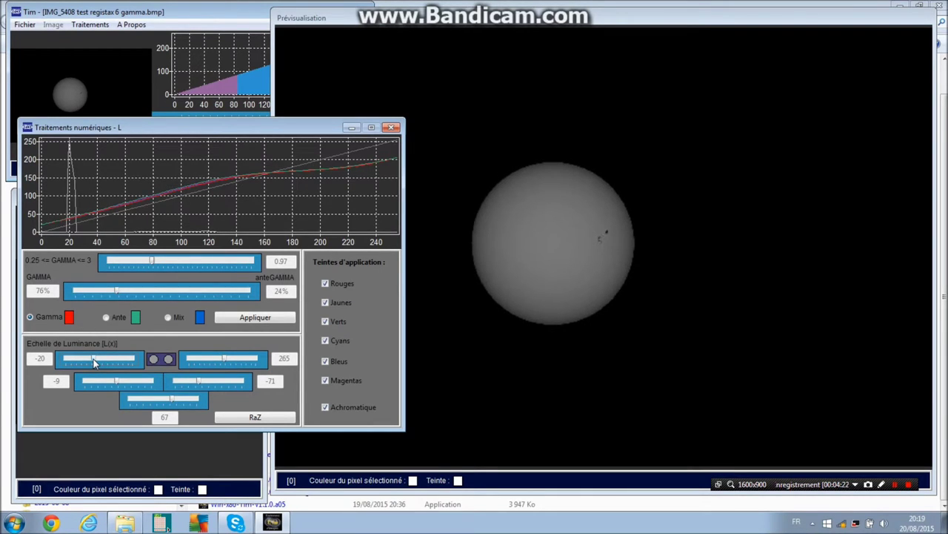
drag(93, 362, 97, 362)
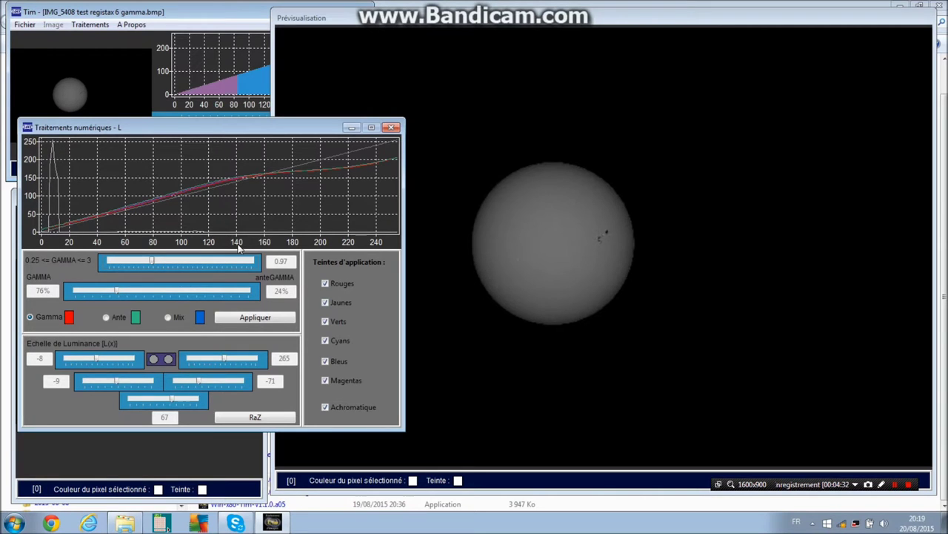
- Raise the mid-tone luminance adjustment to 98 and set the gamma to 0.96 with a balance of 80% GAMMA and 20% anteGAMMA
click(177, 404)
click(176, 404)
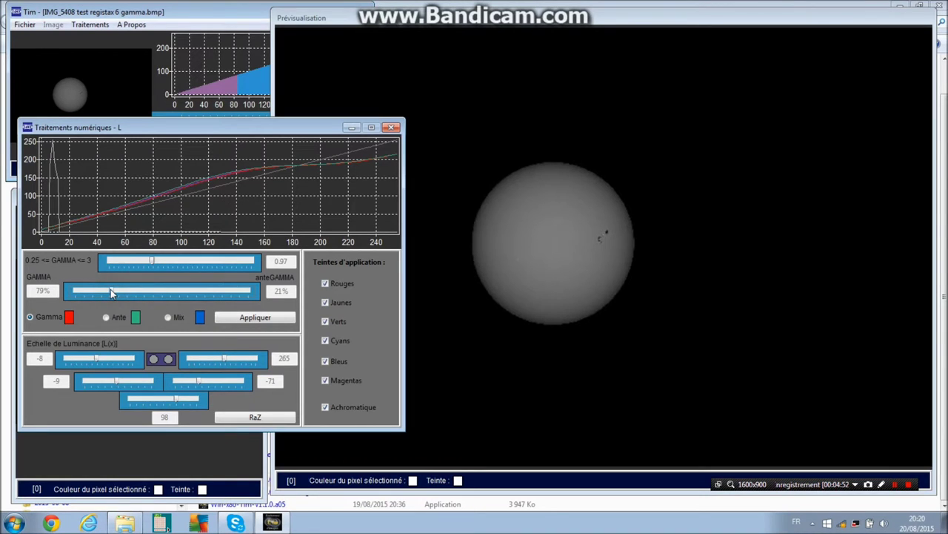
drag(111, 294, 108, 293)
drag(152, 259, 162, 261)
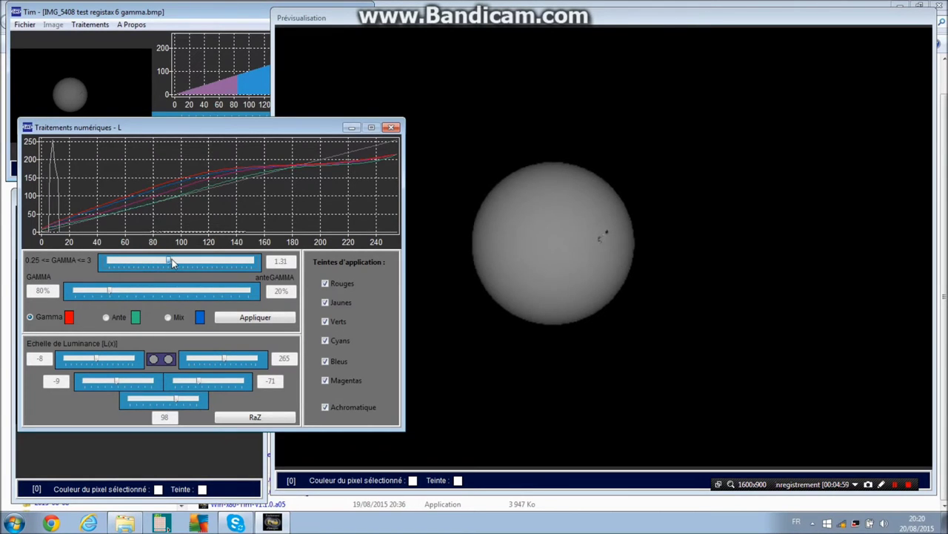
click(169, 261)
click(155, 259)
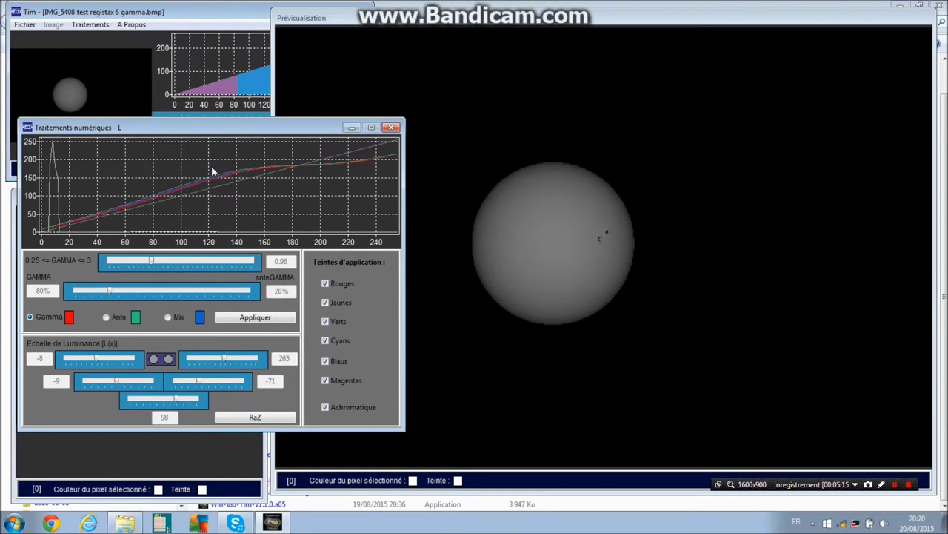
- Apply the luminance treatment, validate the processed Sun image and close the treatment window
click(249, 317)
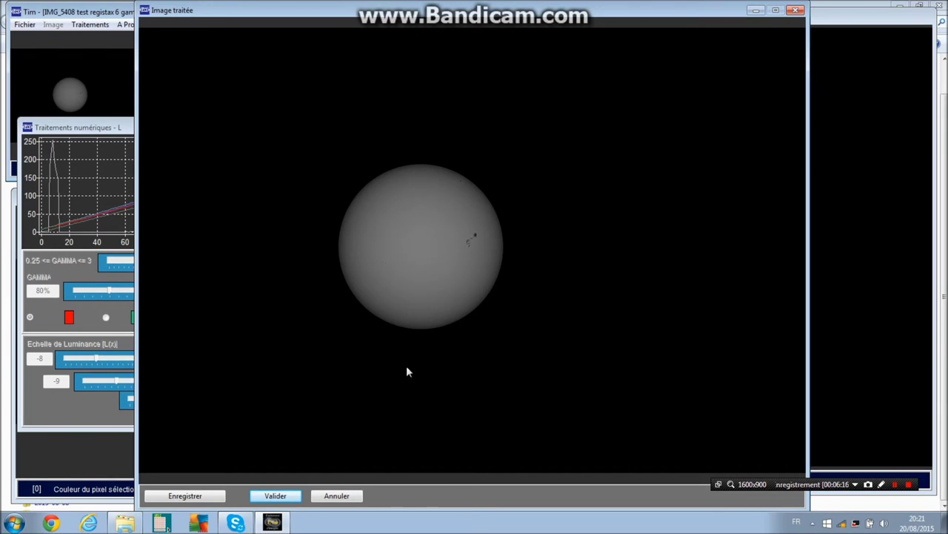
click(278, 496)
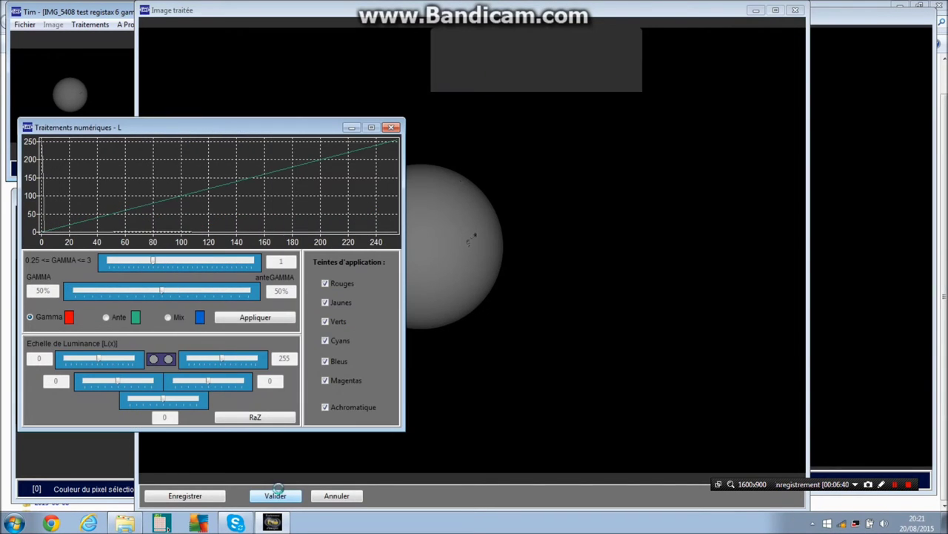
click(392, 127)
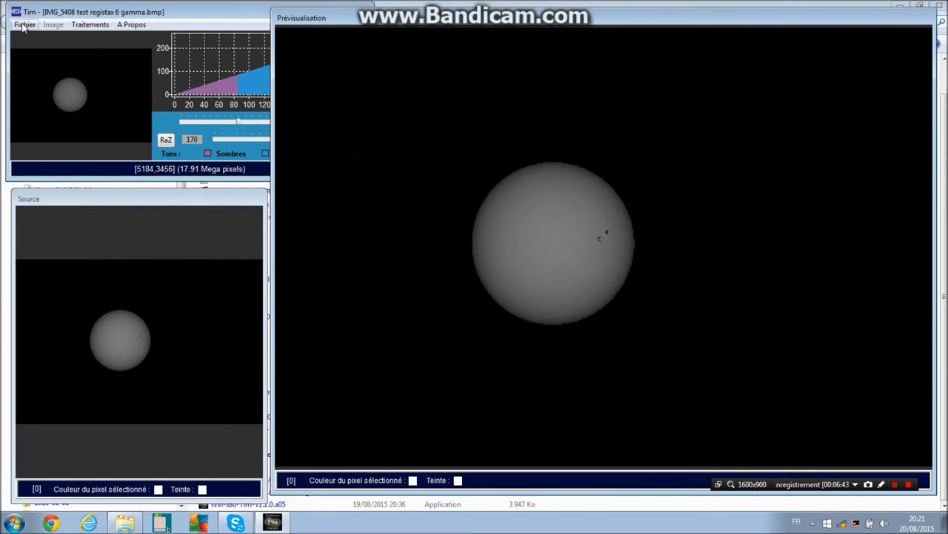
- Save the processed image to the desktop as a JPEG picture named "test tim sur tache du 10 08 2015"
click(23, 24)
click(40, 51)
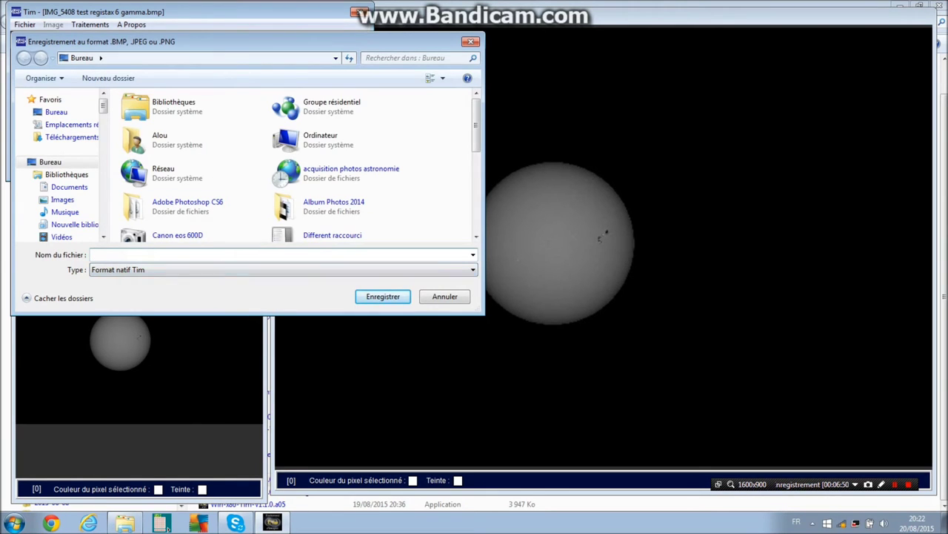
text(test tim sur tache du 10 08 2015)
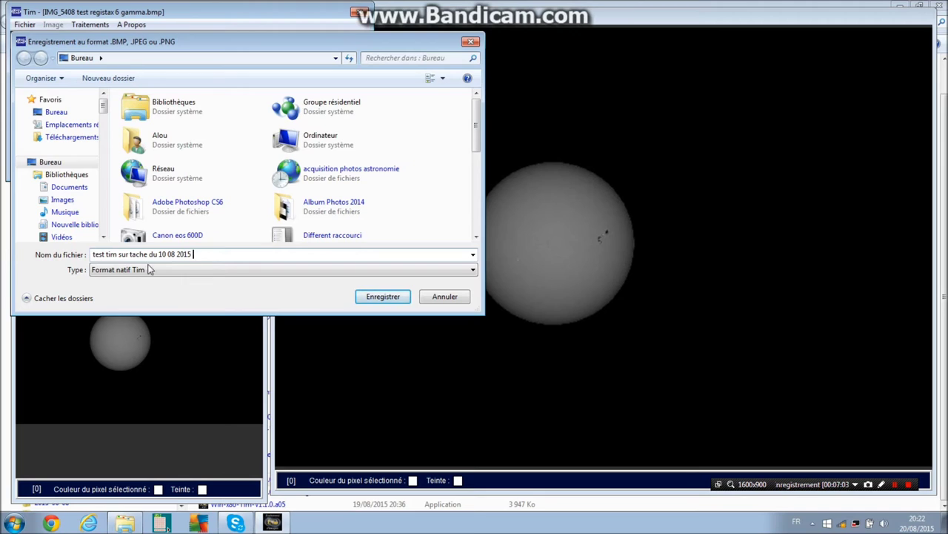
click(470, 270)
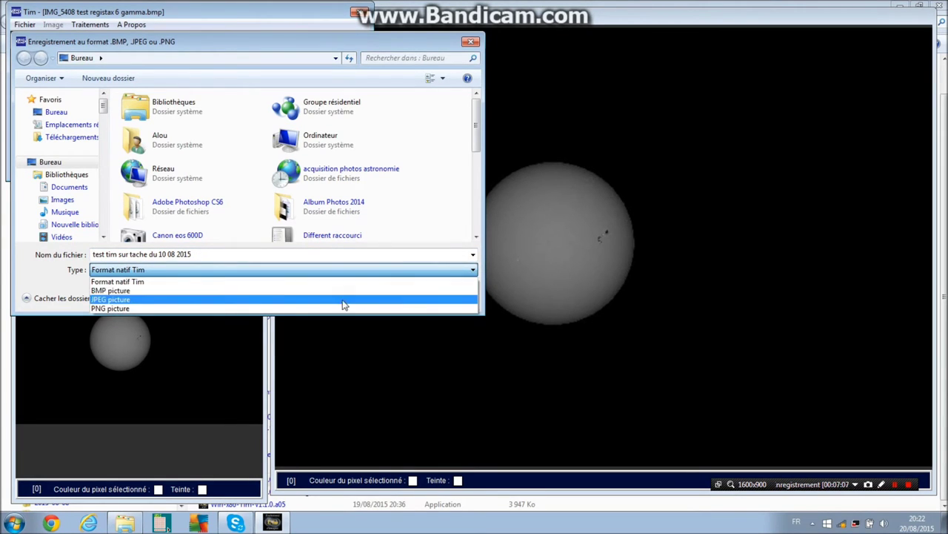
click(211, 299)
click(378, 300)
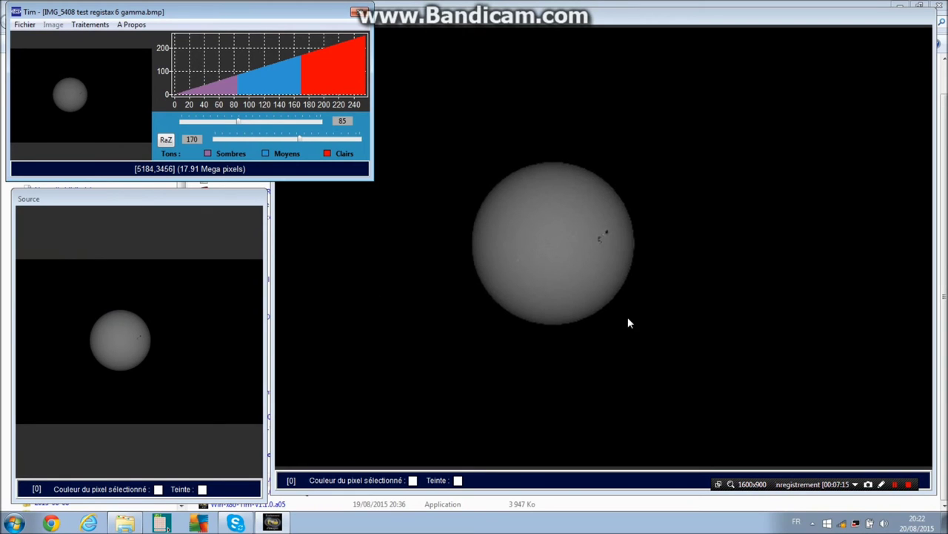
click(894, 484)
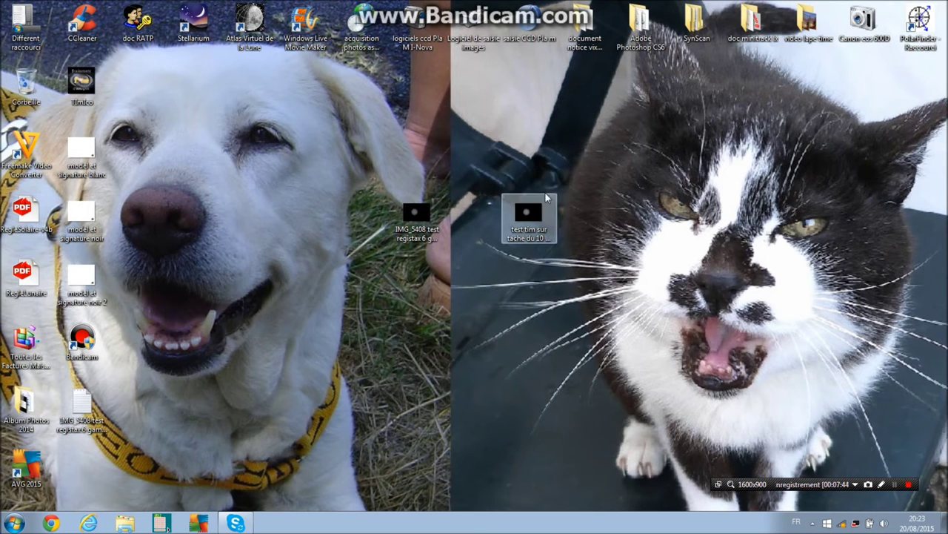
- Open the original desktop image "IMG_5408 test registax 6 gamma" in Windows Live Photo Gallery and examine its sunspots enlarged
double_click(421, 215)
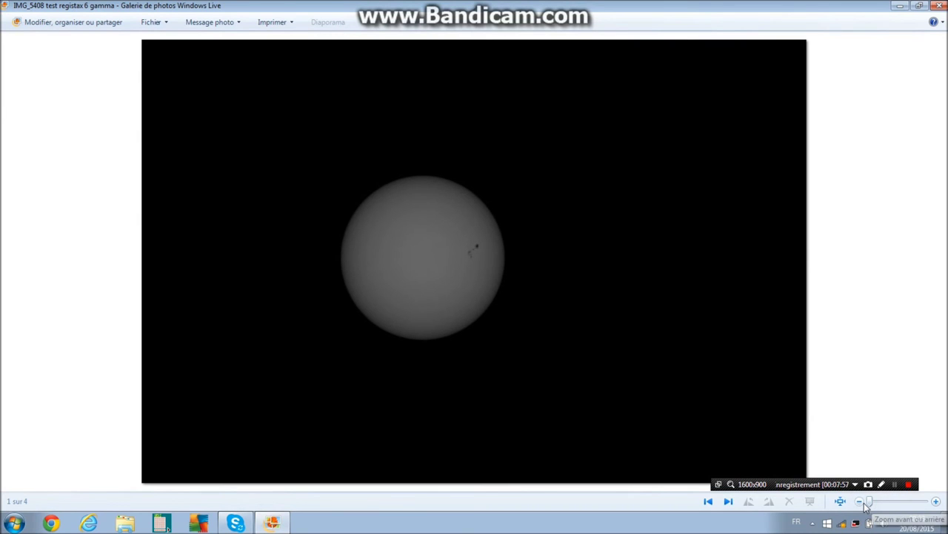
drag(872, 502, 889, 505)
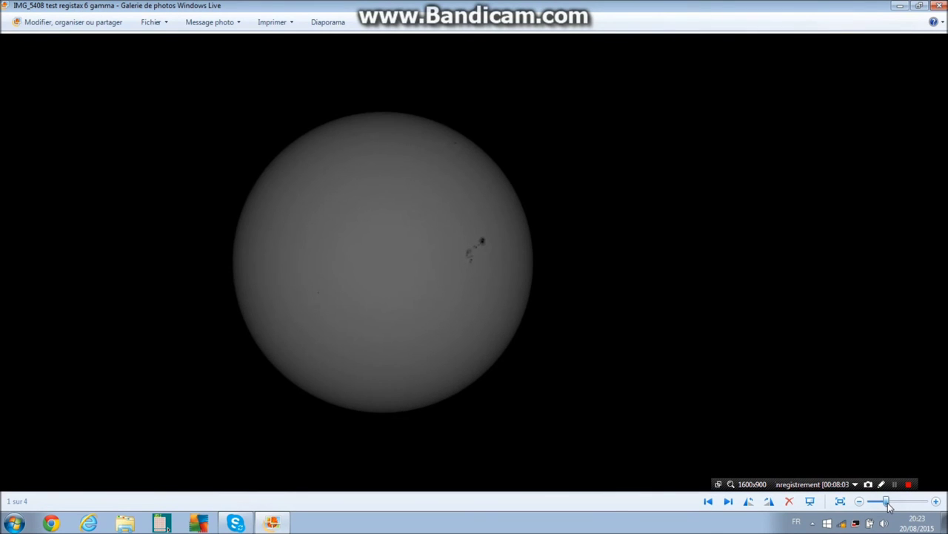
drag(422, 290, 270, 274)
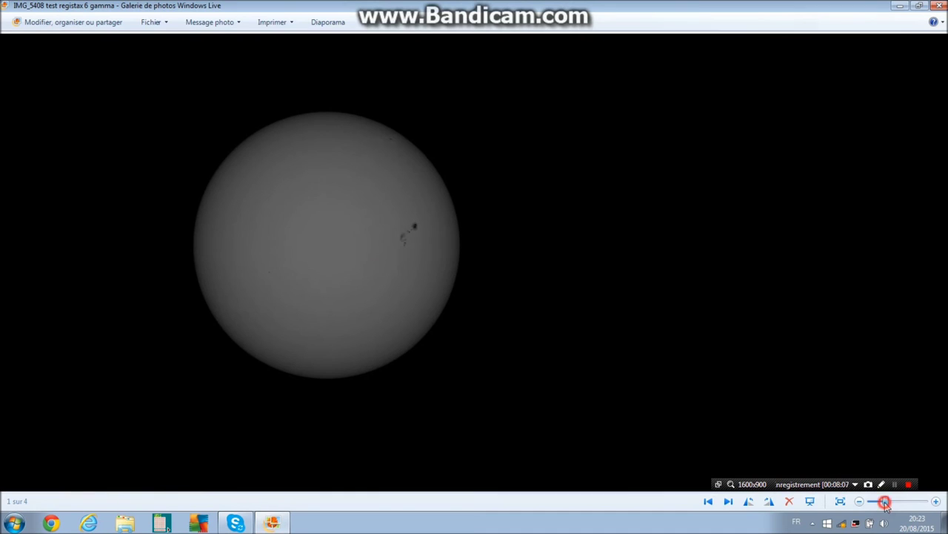
drag(889, 504, 889, 505)
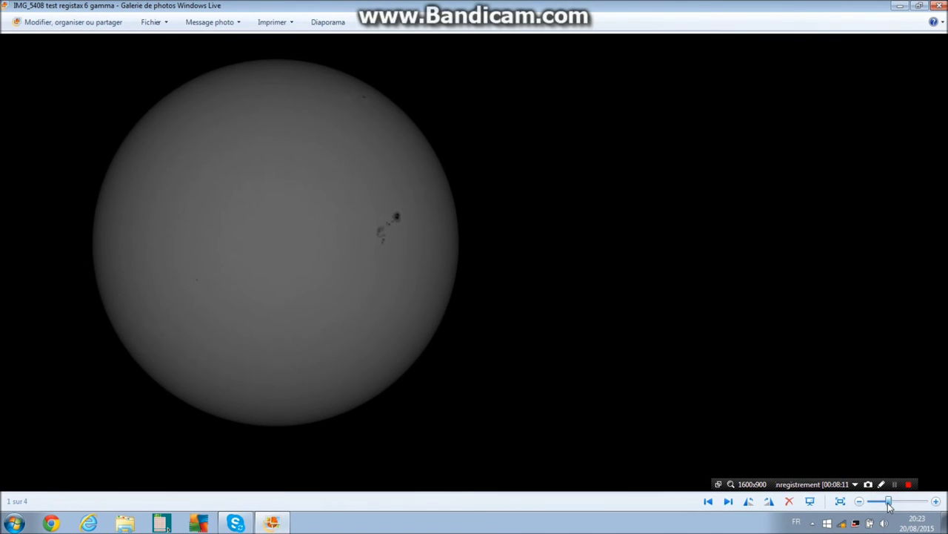
- Shrink and move the photo viewer aside, and open "test tim sur tache du 10 08 2015" in Paint to examine its sunspots at 50% zoom
click(920, 6)
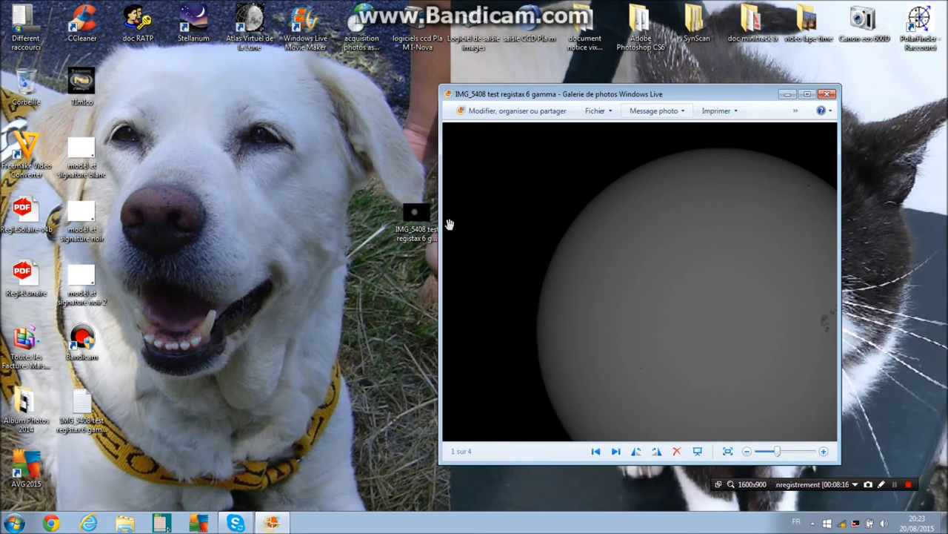
drag(682, 92, 294, 112)
right_click(527, 215)
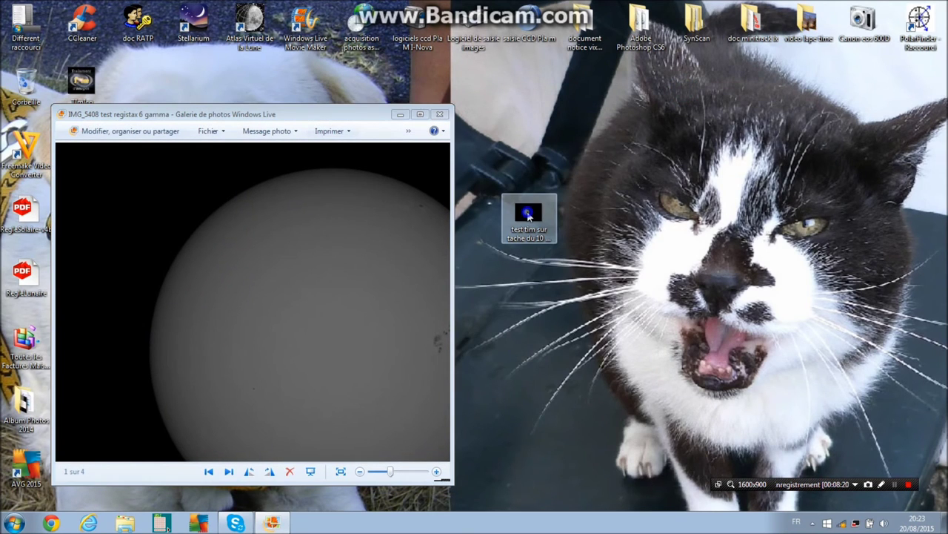
mouse_move(595, 298)
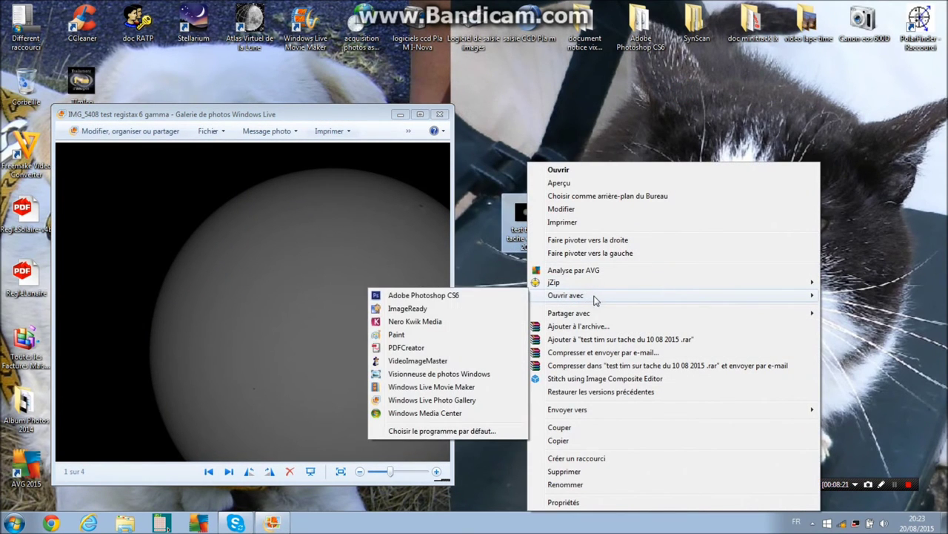
click(462, 338)
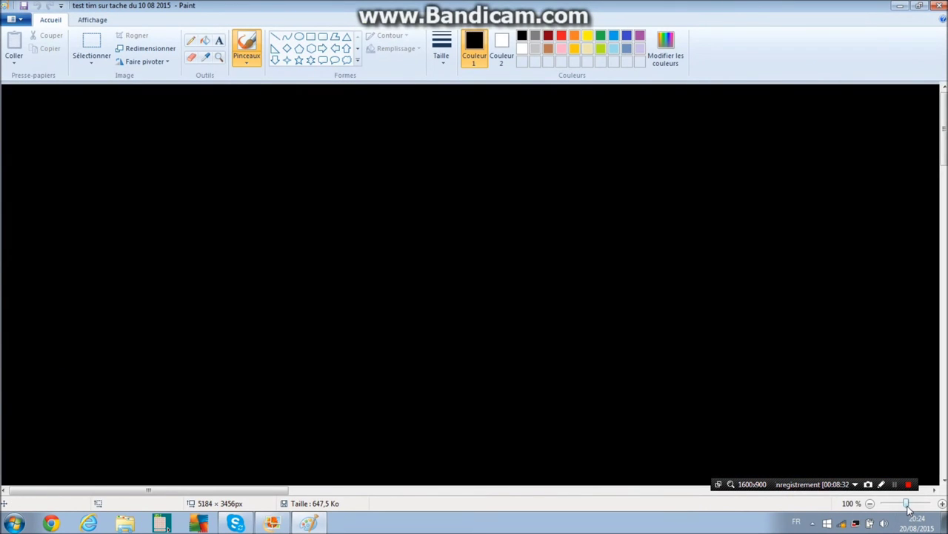
drag(906, 506, 892, 507)
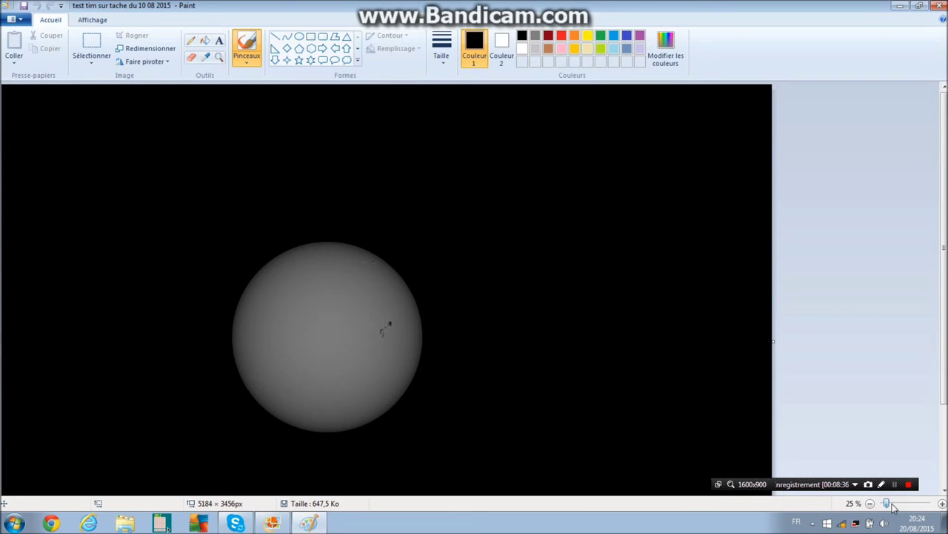
click(895, 506)
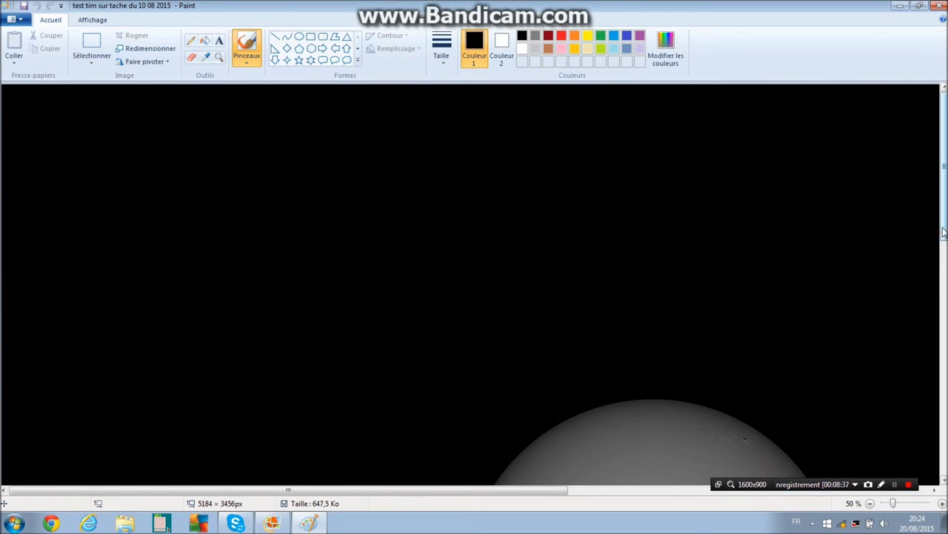
scroll(935, 290, down, 2)
drag(944, 264, 944, 294)
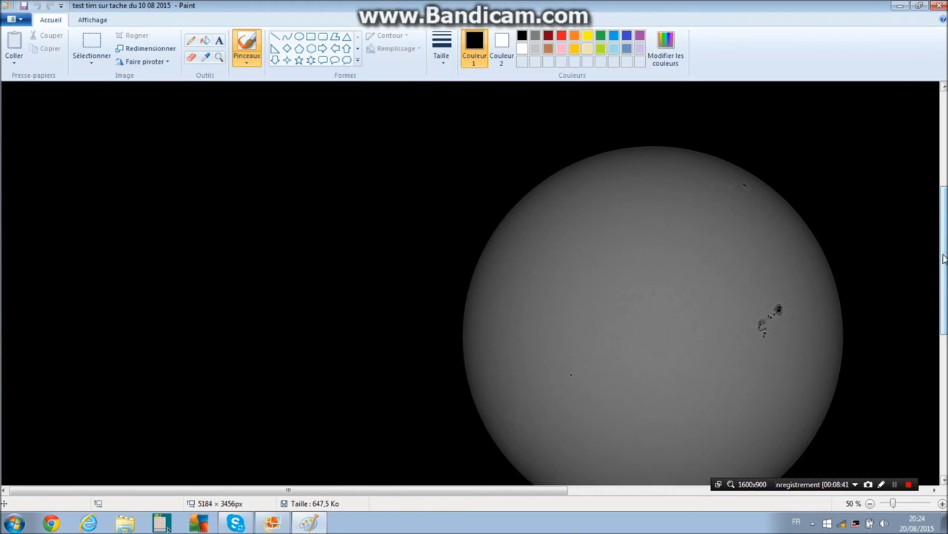